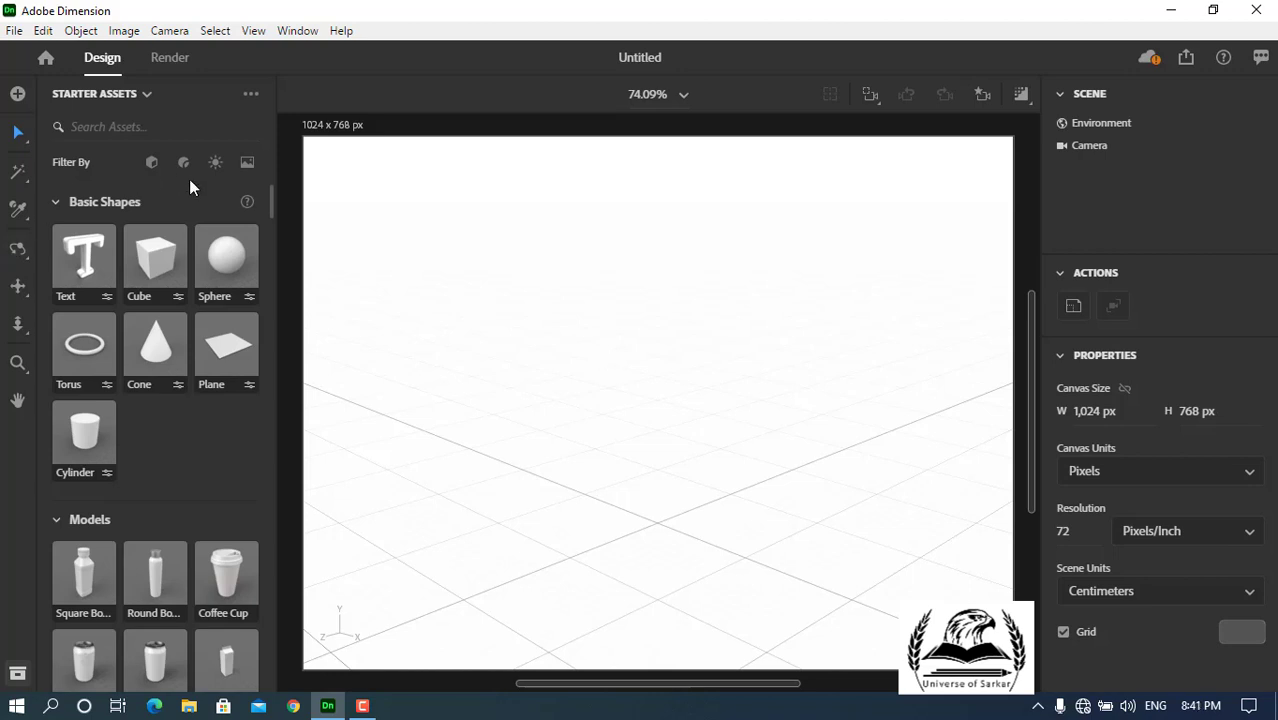
# Set the Table image showing the blurred brown chair and wooden tabletop as the scene background.
pyautogui.click(247, 164)
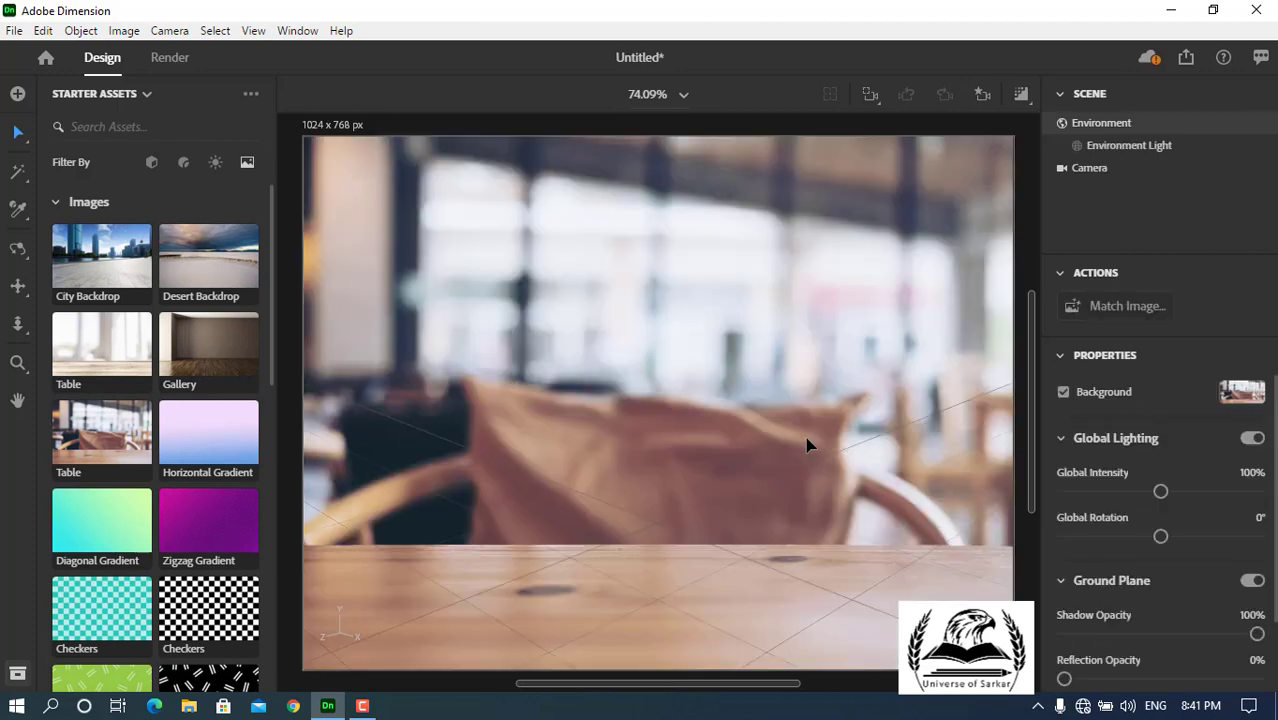
# Add the Flip Lid Bottle and Small Jar starter models to the scene.
pyautogui.click(183, 163)
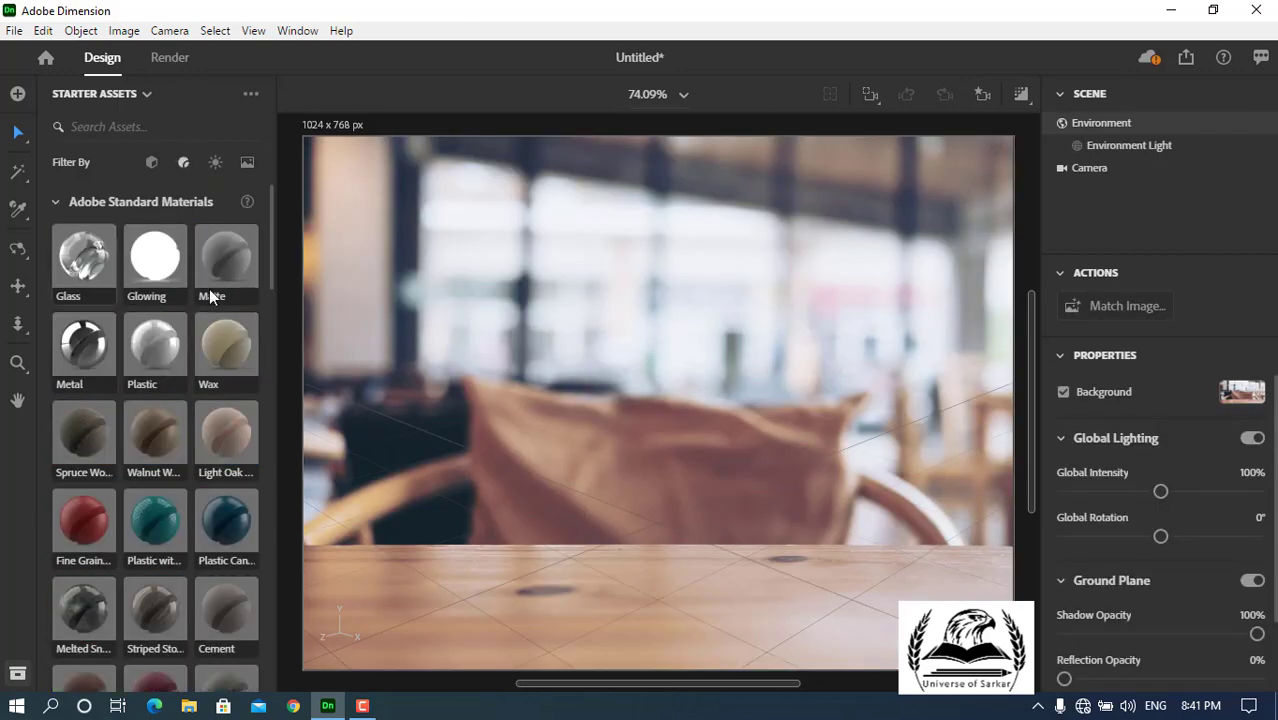
pyautogui.click(150, 164)
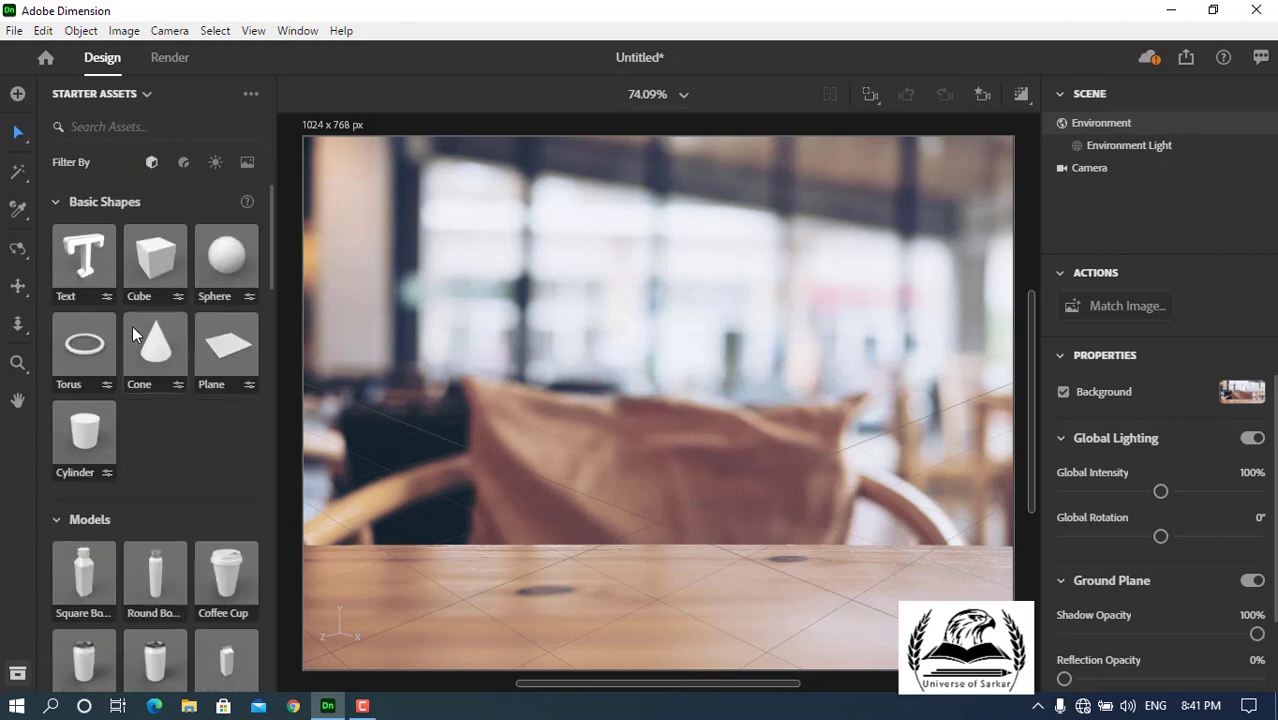
pyautogui.scroll(-2, 186, 385)
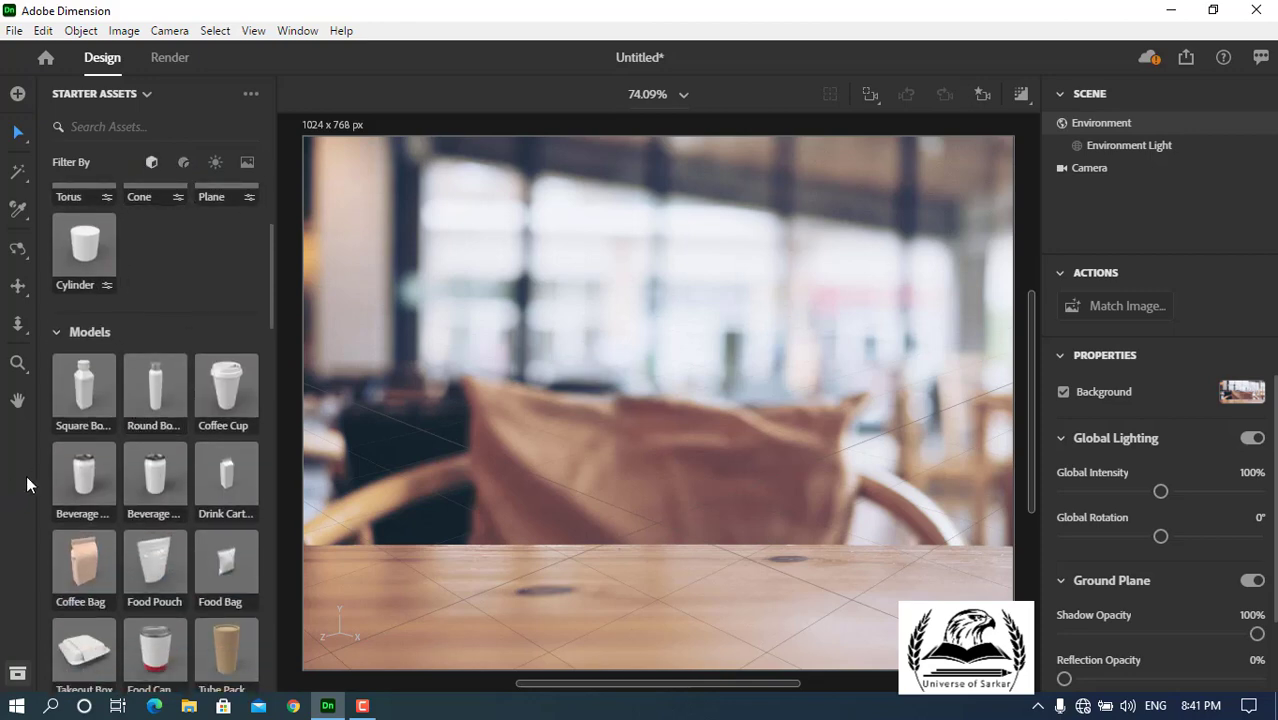
pyautogui.scroll(-4, 160, 432)
pyautogui.scroll(-5, 160, 432)
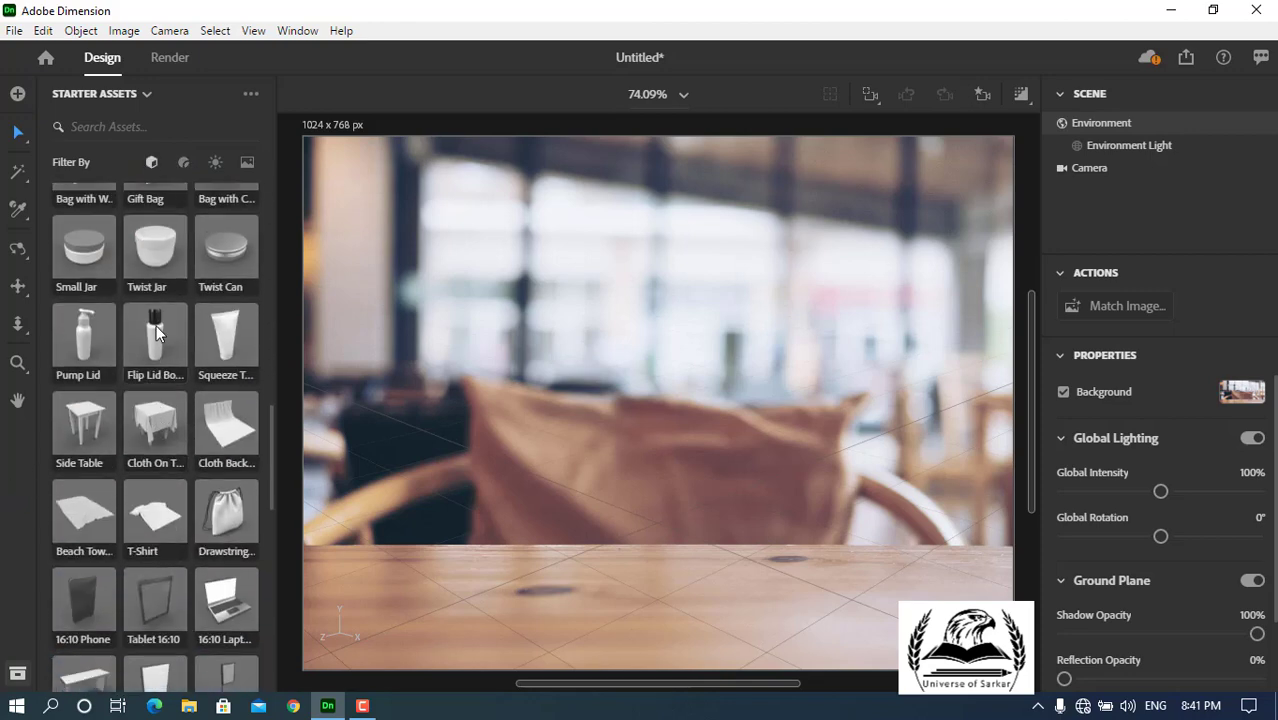
pyautogui.moveTo(520, 428); pyautogui.dragTo(538, 365)
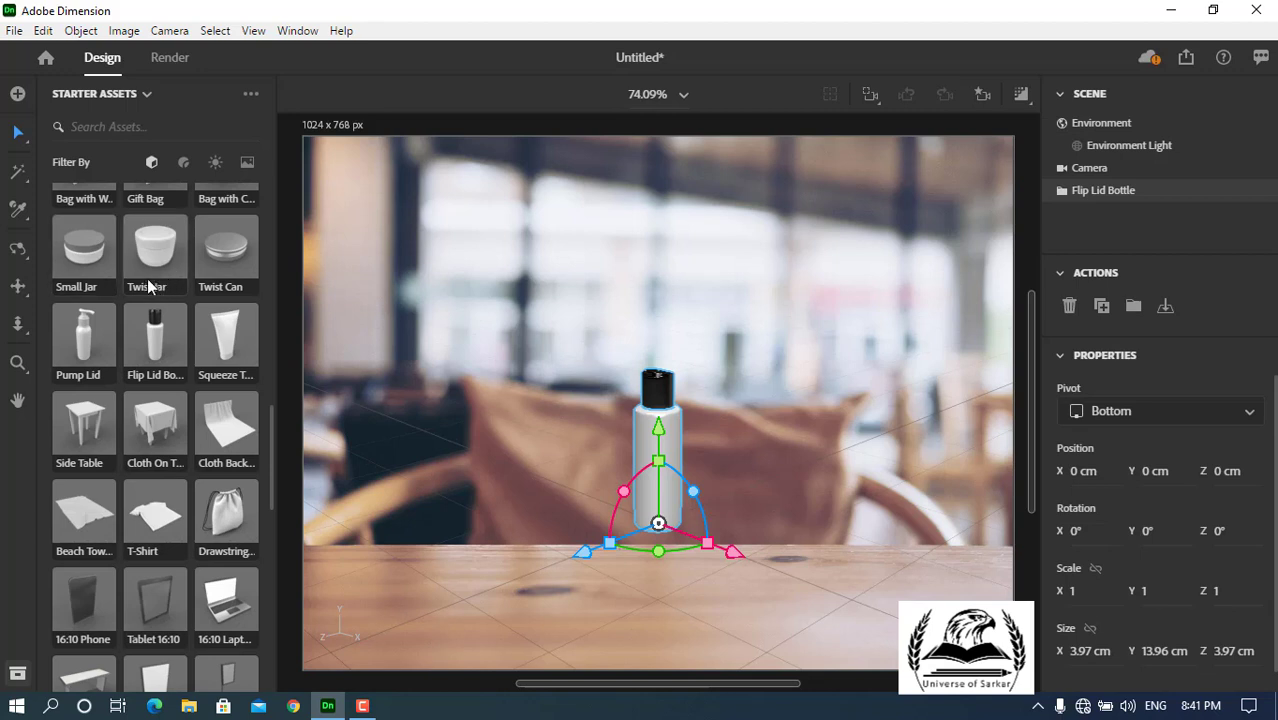
pyautogui.moveTo(78, 255); pyautogui.dragTo(541, 452)
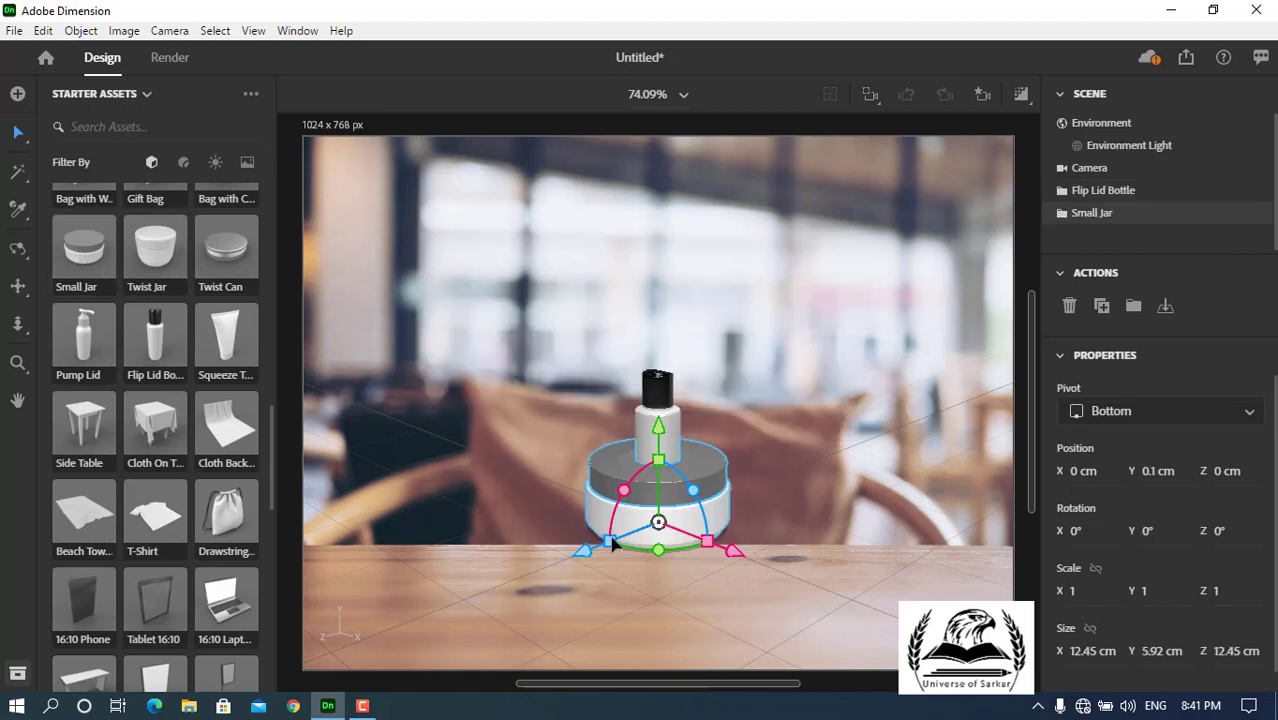
# Move the small jar toward the front left of the table and the bottle to about X 8.8 cm, Z 8.4 cm.
pyautogui.moveTo(660, 527); pyautogui.dragTo(543, 609)
pyautogui.click(663, 522)
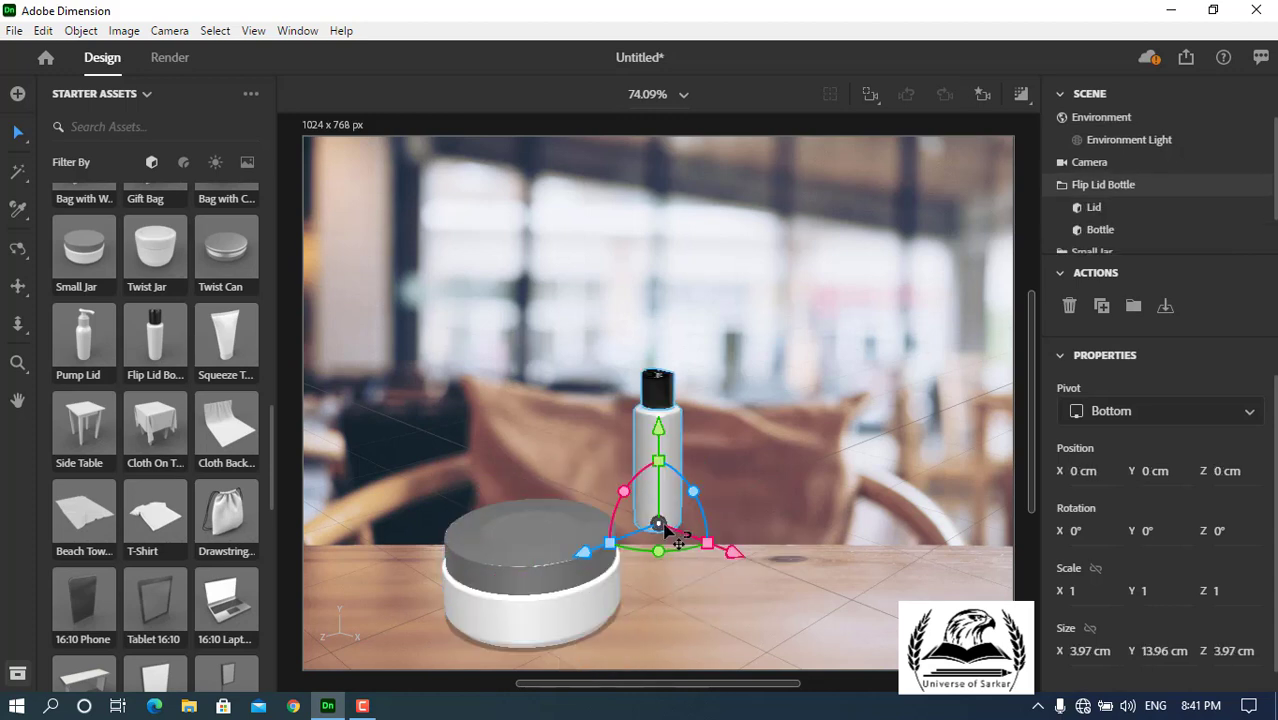
pyautogui.moveTo(663, 525); pyautogui.dragTo(671, 597)
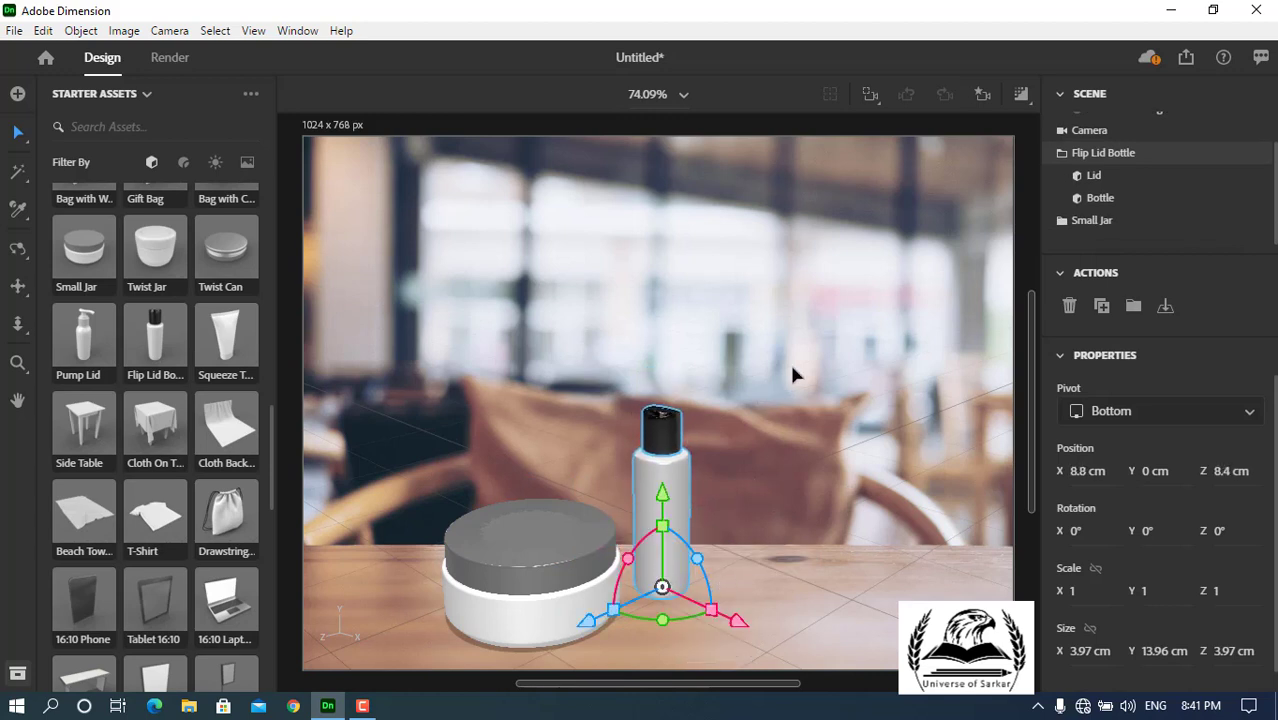
# Move the jar to about X 13.5, Z 14.7 cm and the bottle to about X 5, Z 5.8 cm, rotated about 31° around Y.
pyautogui.moveTo(754, 497); pyautogui.dragTo(648, 448, button='middle')
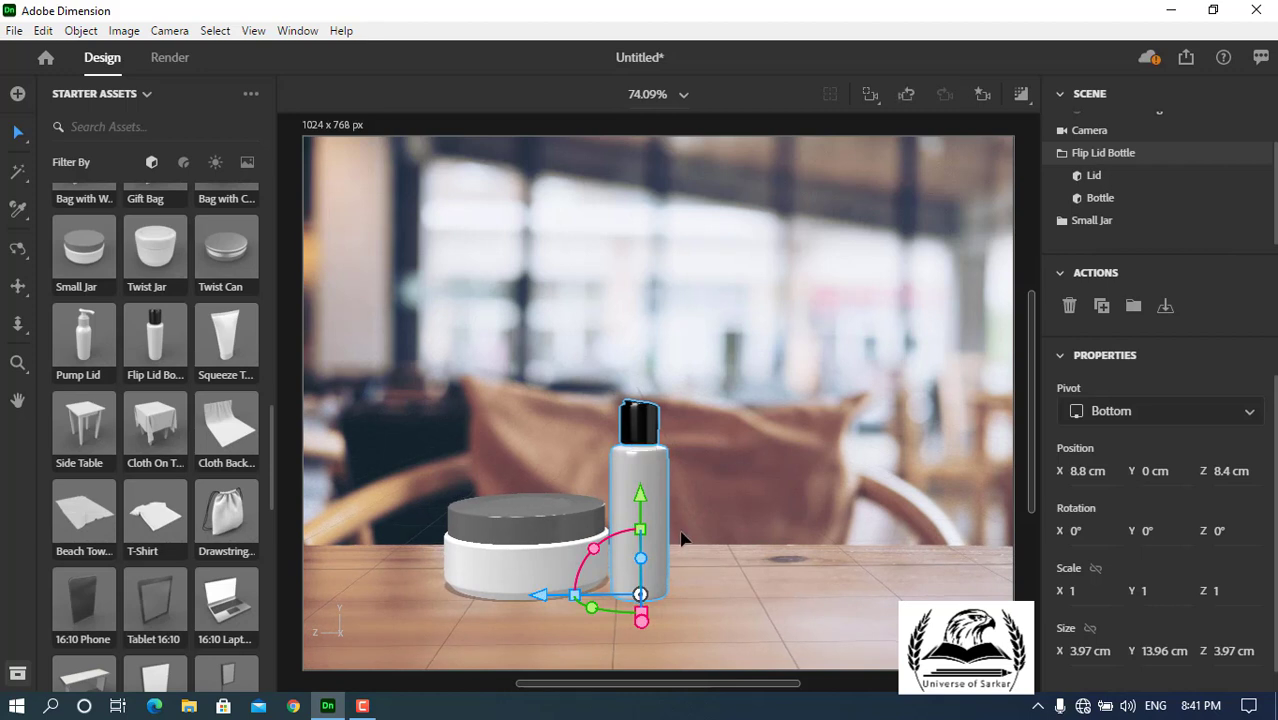
pyautogui.moveTo(722, 531); pyautogui.dragTo(721, 522, button='middle')
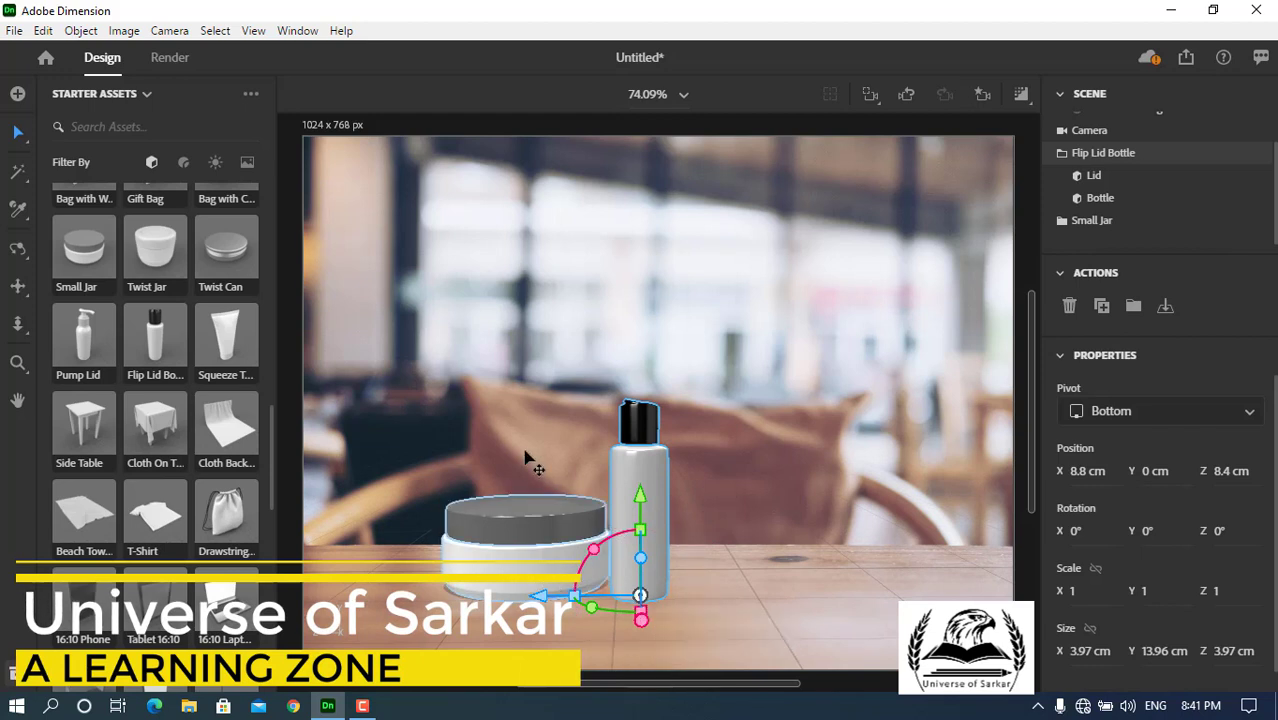
pyautogui.click(480, 540)
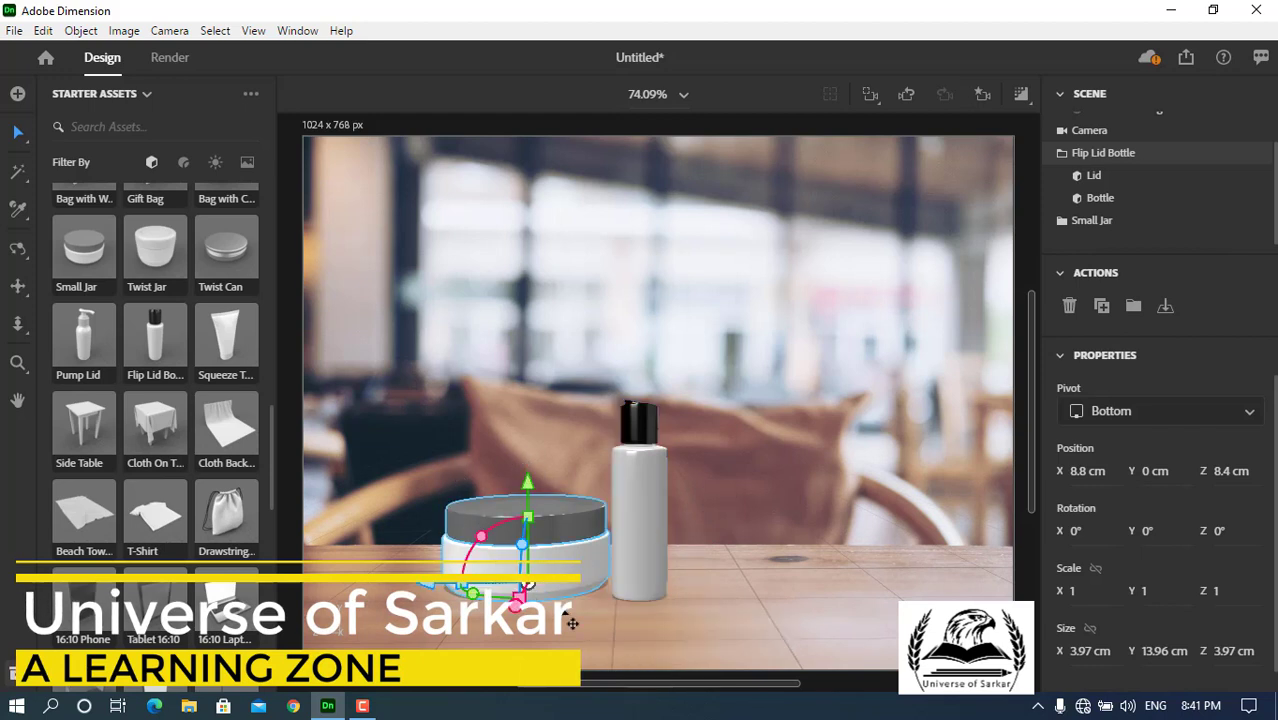
pyautogui.moveTo(527, 588); pyautogui.dragTo(545, 614)
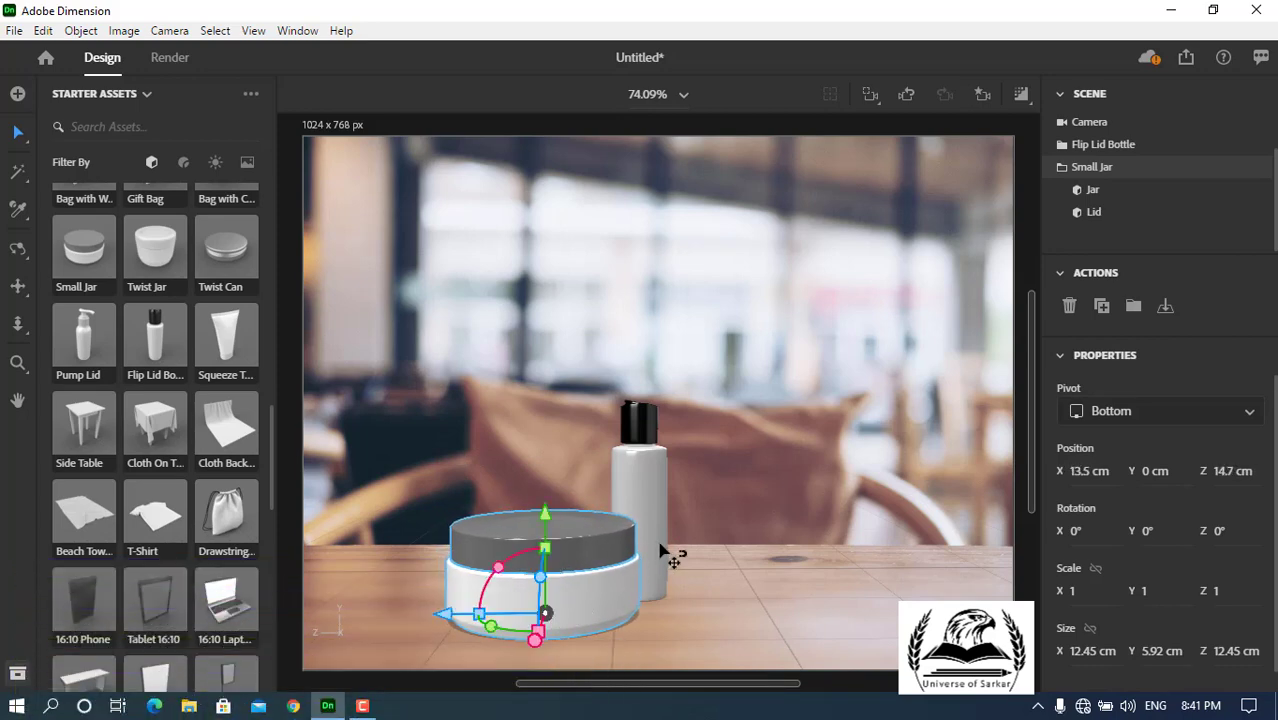
pyautogui.click(665, 565)
pyautogui.moveTo(640, 597); pyautogui.dragTo(542, 362)
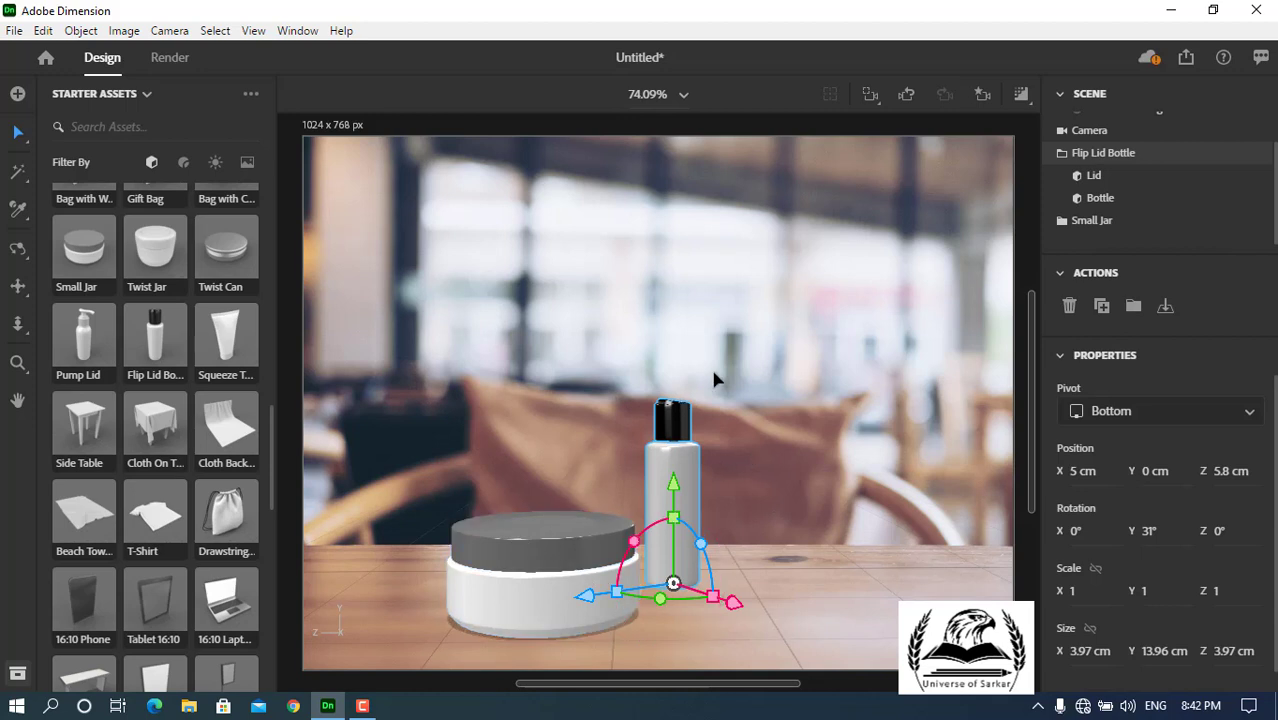
# Save the current camera view as a bookmark.
pyautogui.click(983, 97)
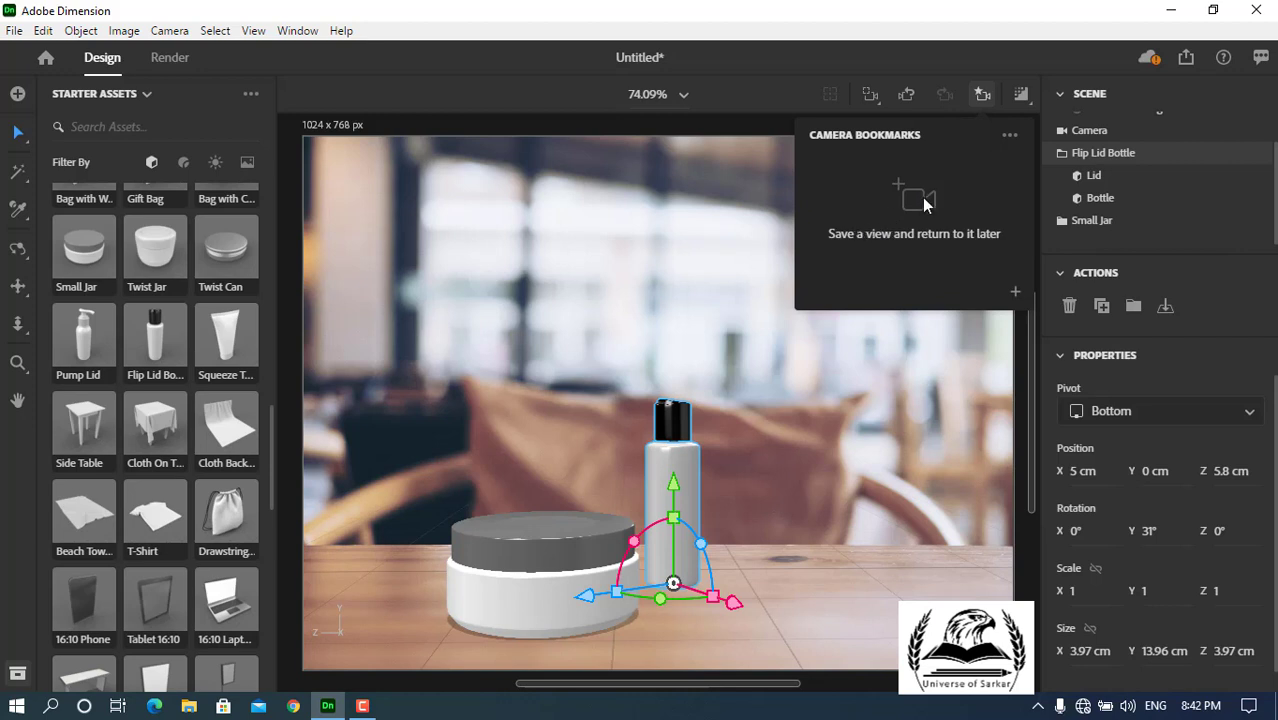
pyautogui.click(1016, 295)
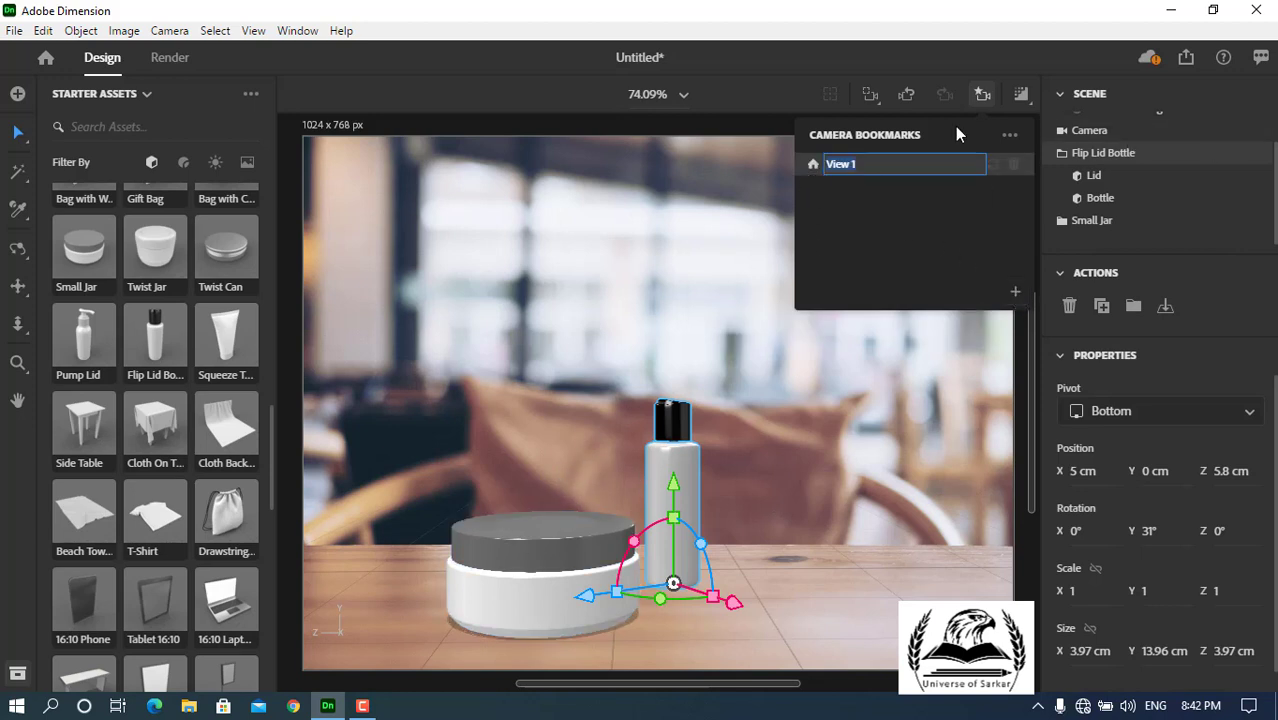
pyautogui.click(985, 96)
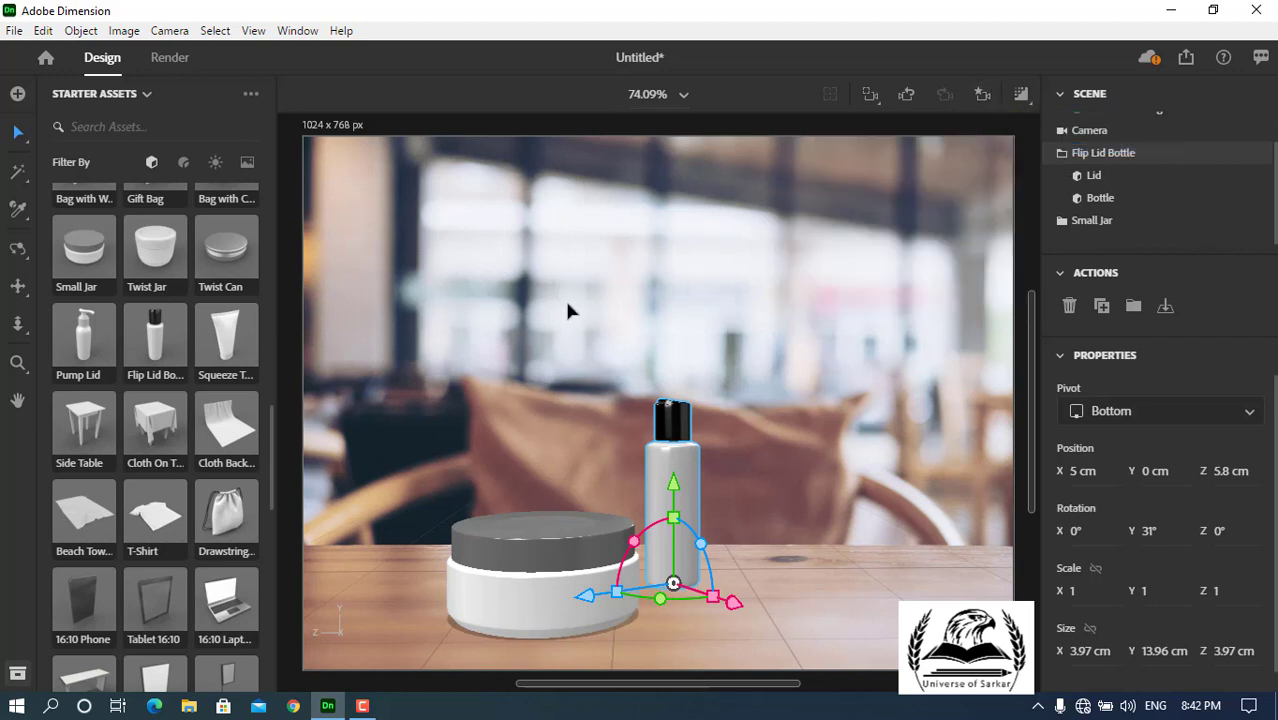
# Orbit the camera to look down on the jar and bottle, and return to the View 1 bookmark.
pyautogui.moveTo(617, 341); pyautogui.dragTo(537, 365, button='middle')
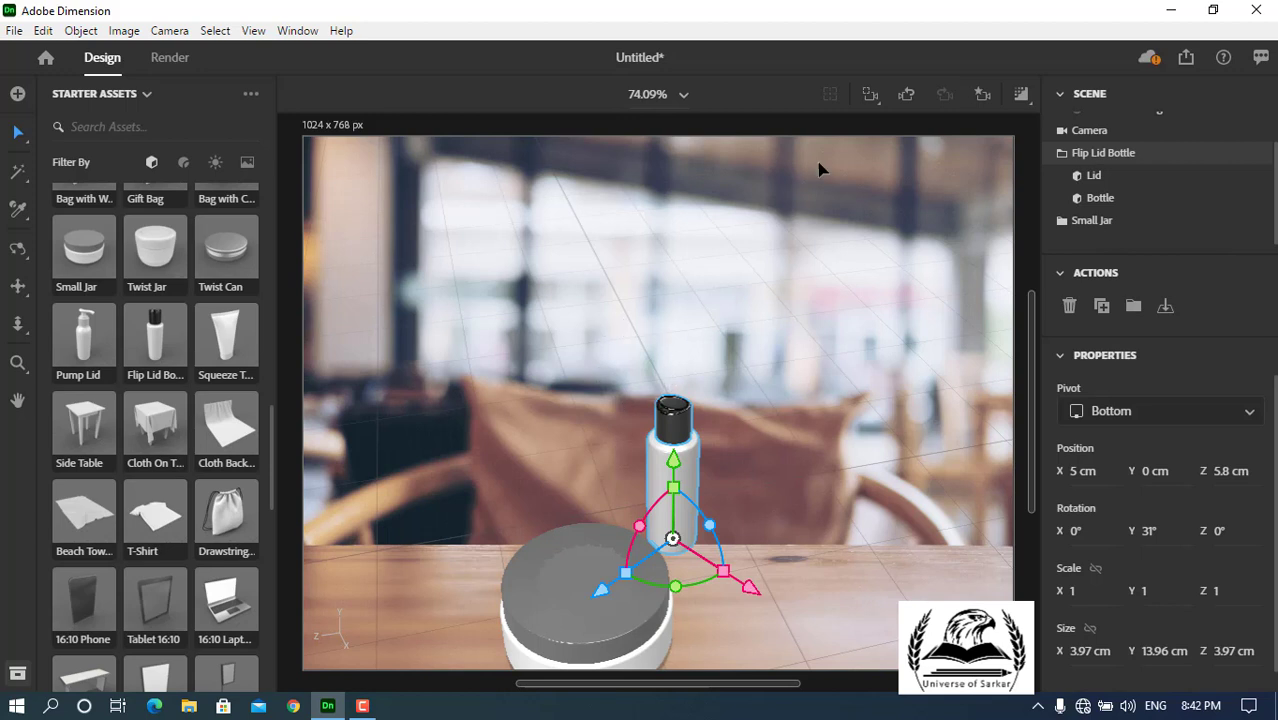
pyautogui.click(983, 97)
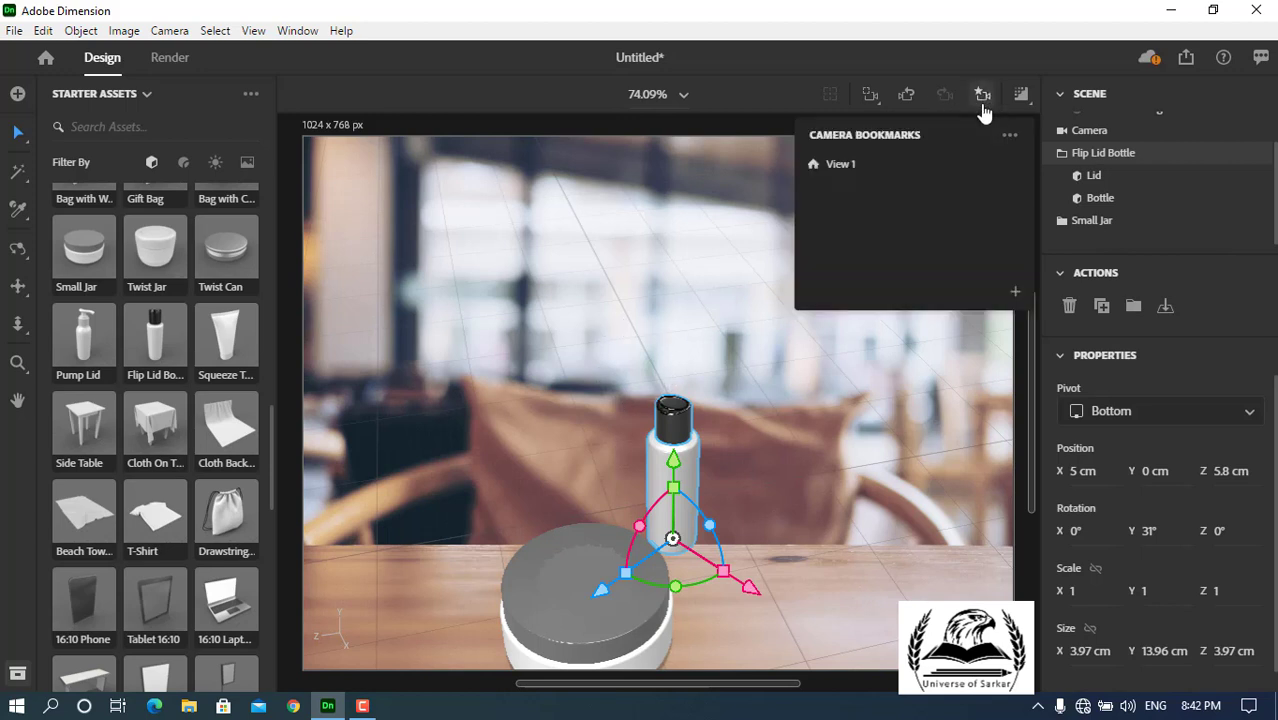
pyautogui.click(850, 166)
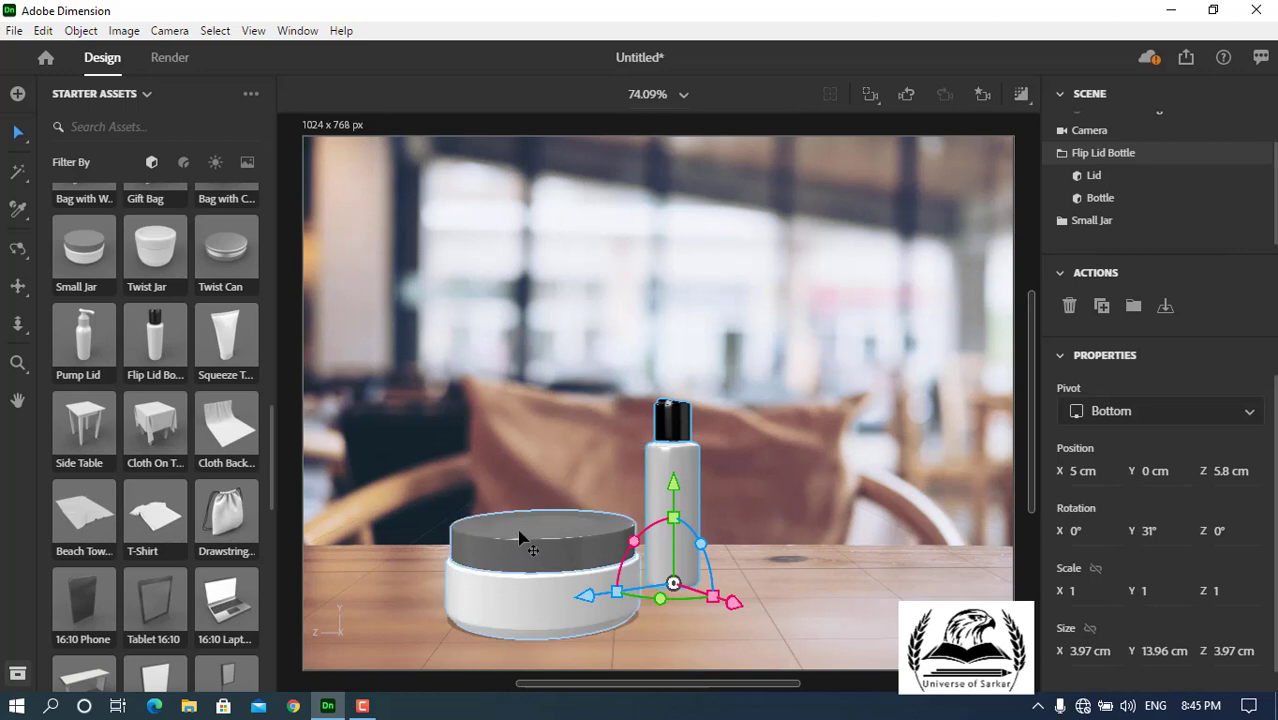
# Orbit the camera slightly so the jar overlaps the bottle and save that view as a second bookmark.
pyautogui.moveTo(425, 553); pyautogui.dragTo(479, 537)
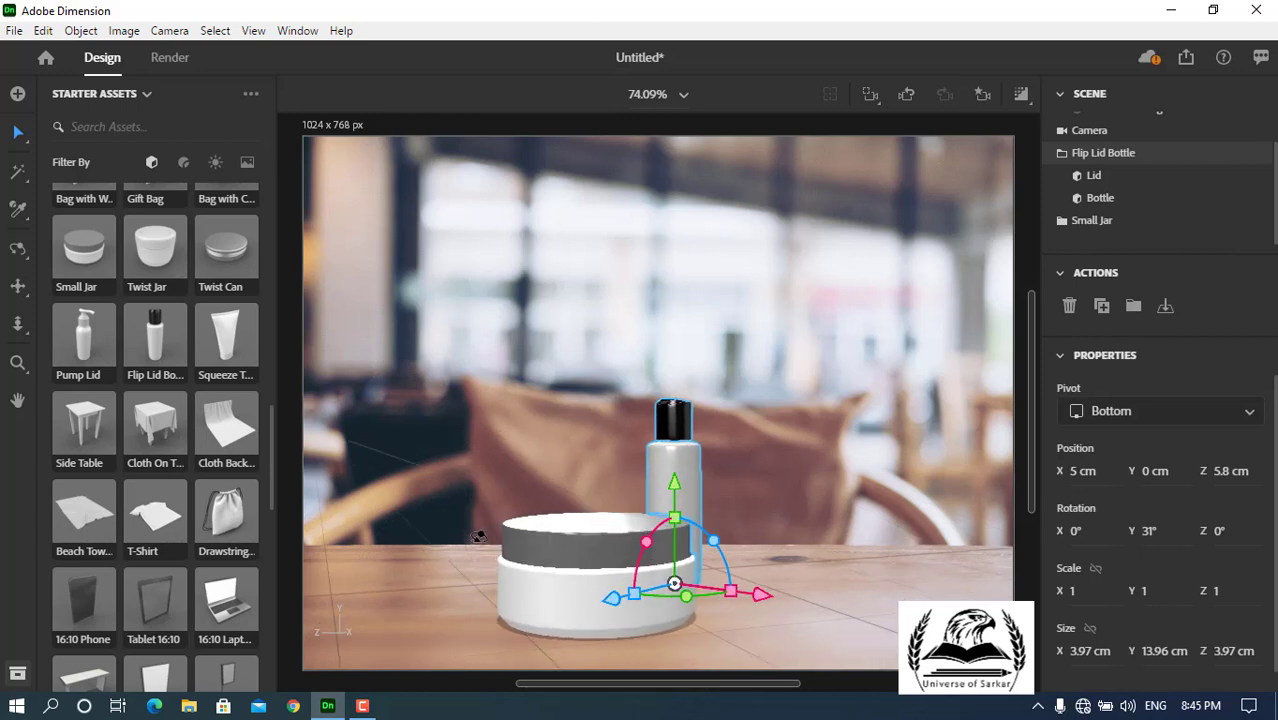
pyautogui.click(982, 97)
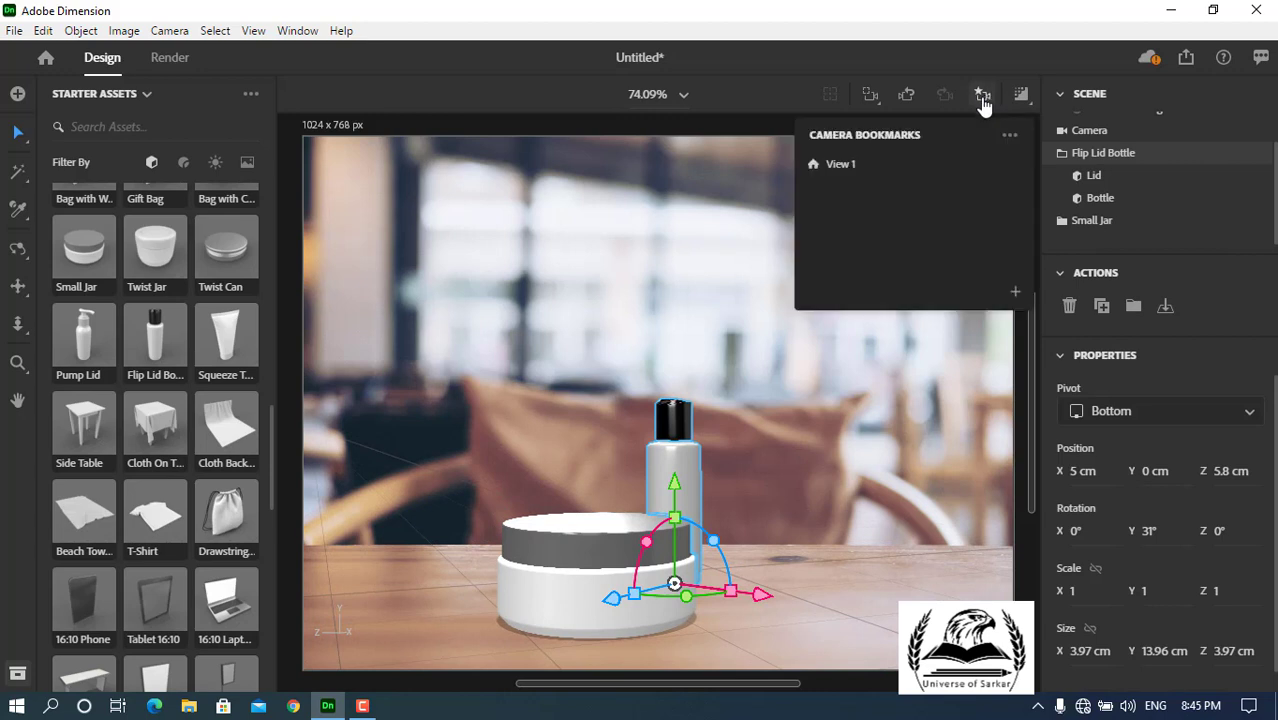
pyautogui.click(1015, 292)
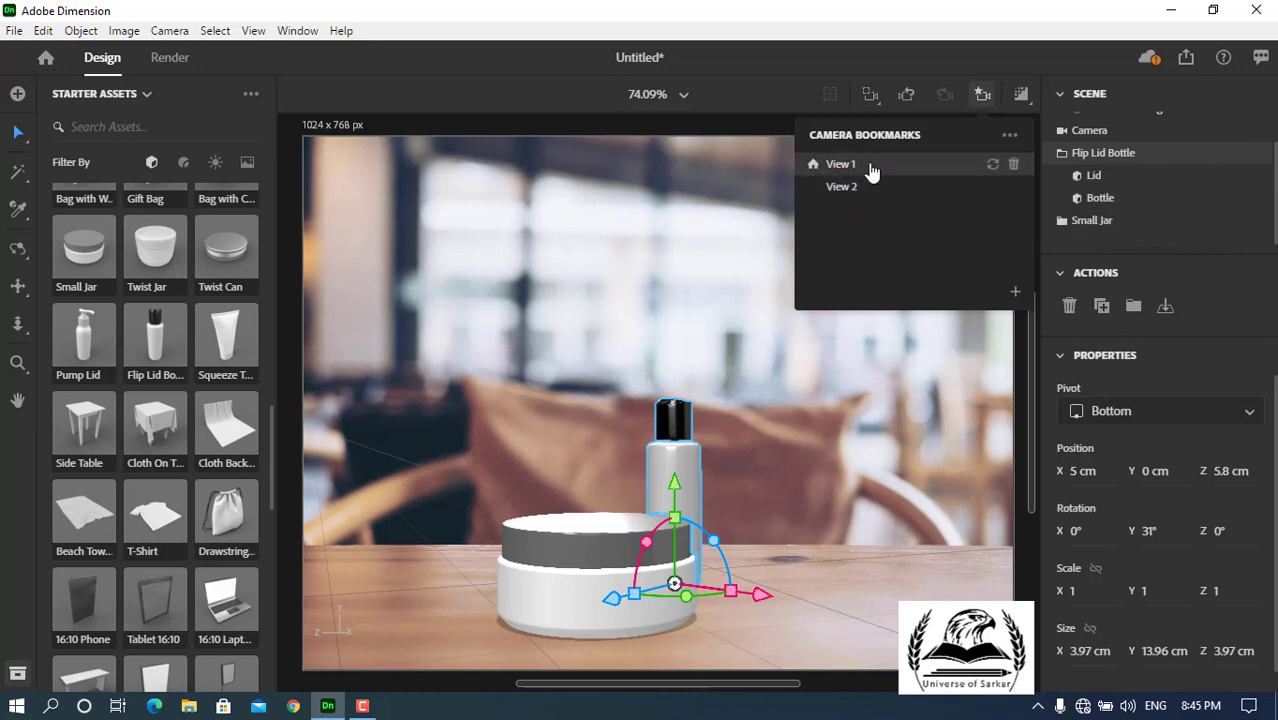
# Switch between the View 1 and View 2 camera bookmarks to compare them, ending on View 1.
pyautogui.doubleClick(873, 166)
pyautogui.click(852, 198)
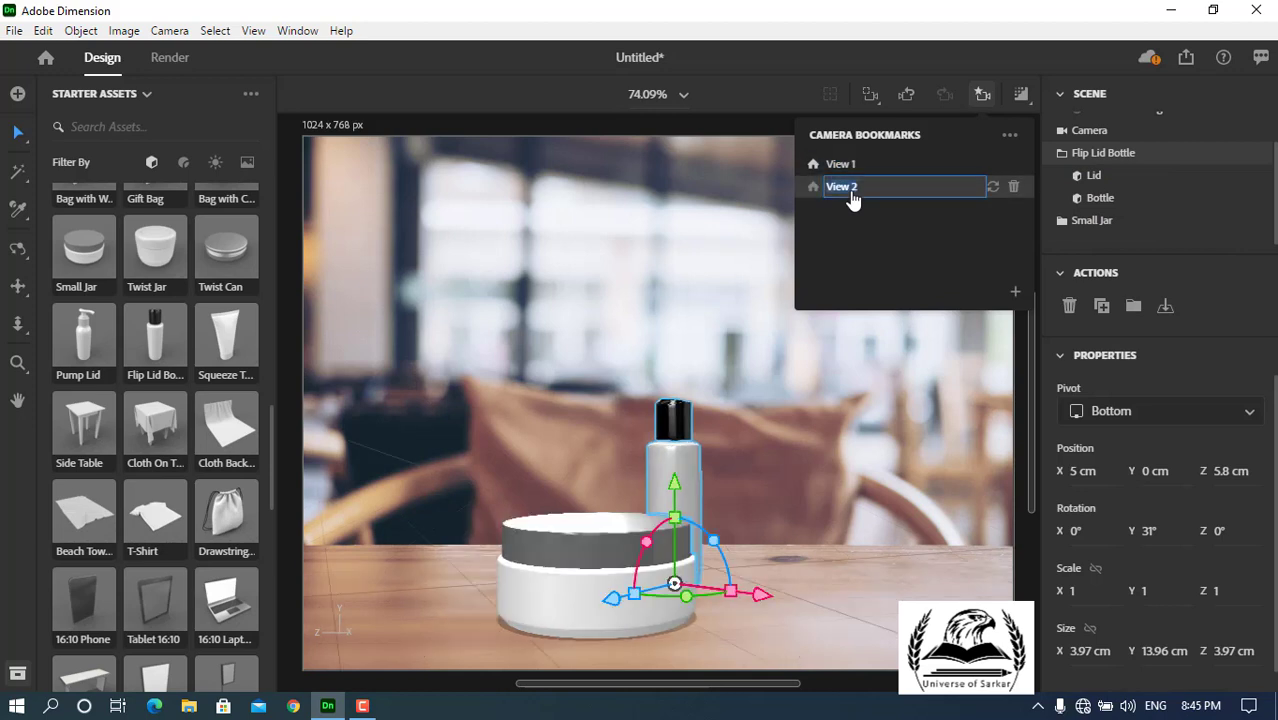
pyautogui.doubleClick(855, 186)
pyautogui.doubleClick(857, 165)
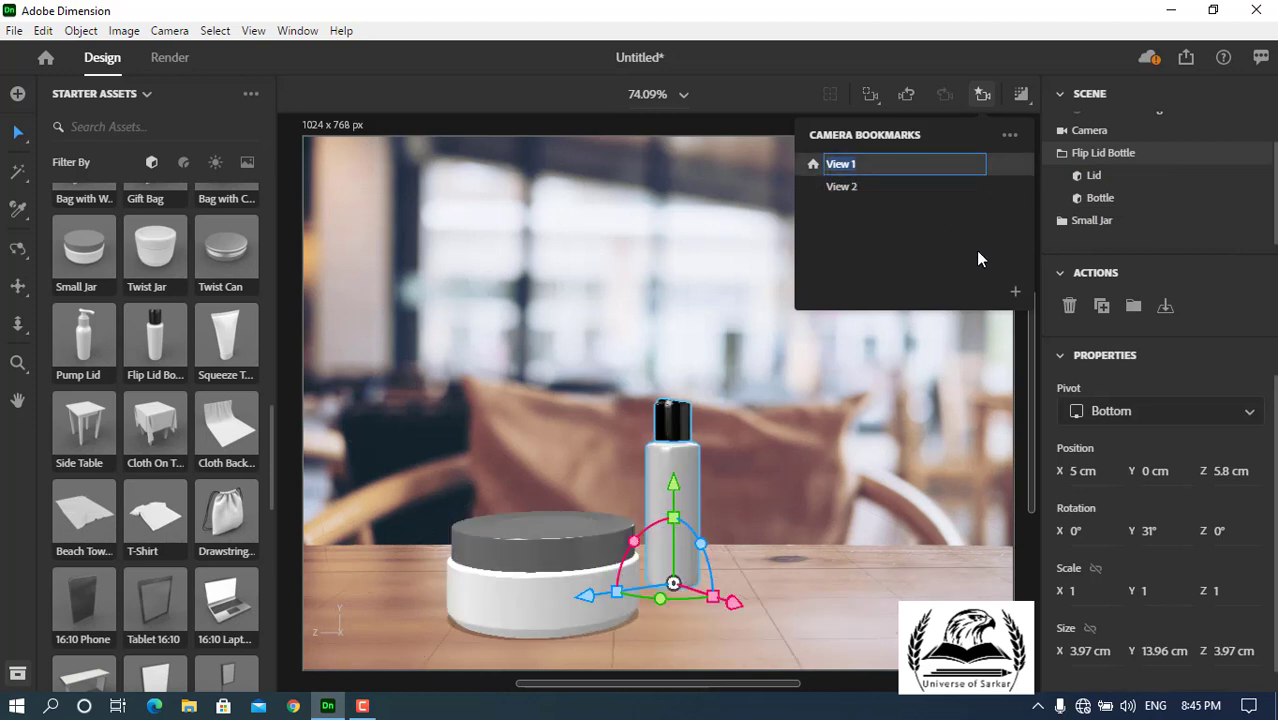
# Review the camera bookmark options and switch the camera to the View 2 bookmark.
pyautogui.click(1009, 138)
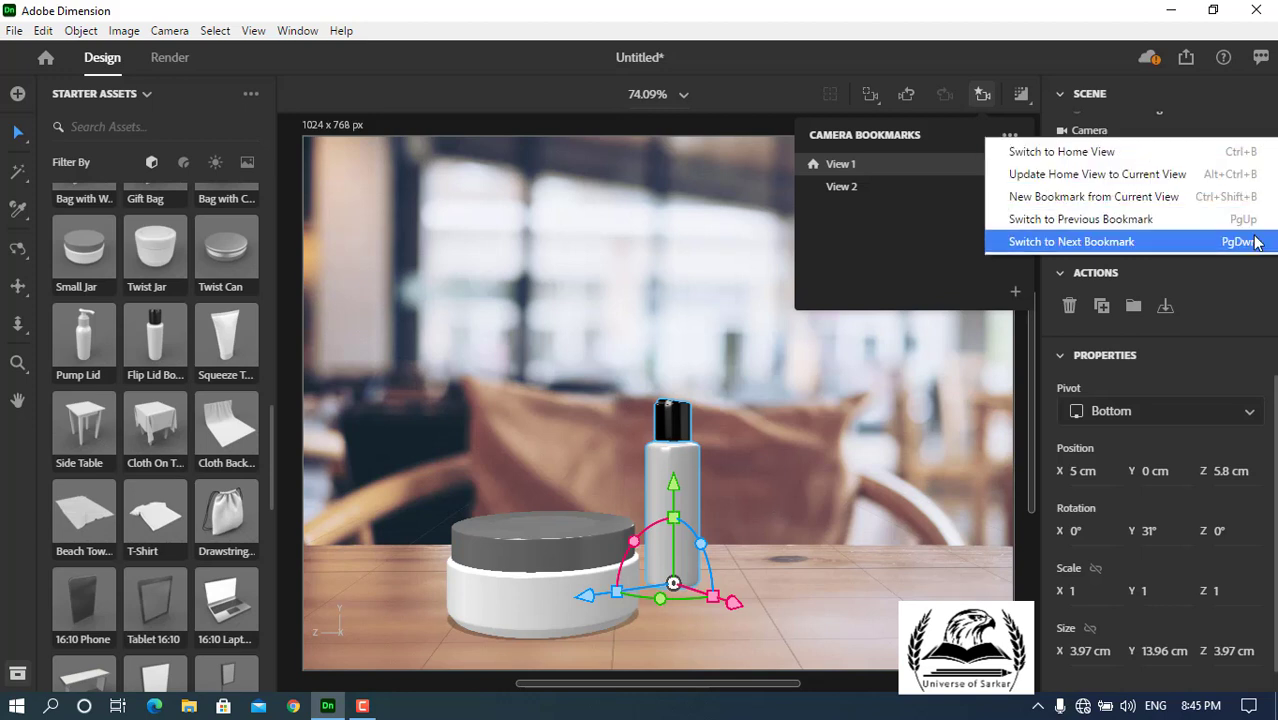
pyautogui.click(930, 14)
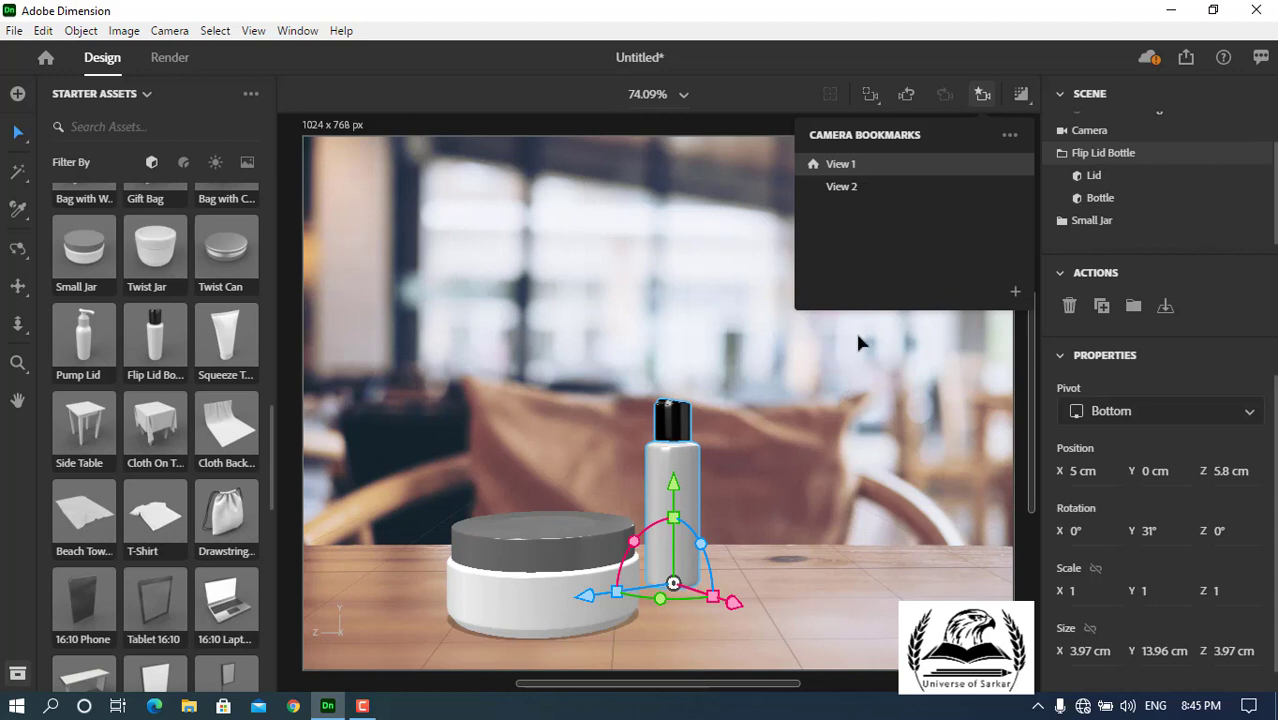
pyautogui.doubleClick(840, 192)
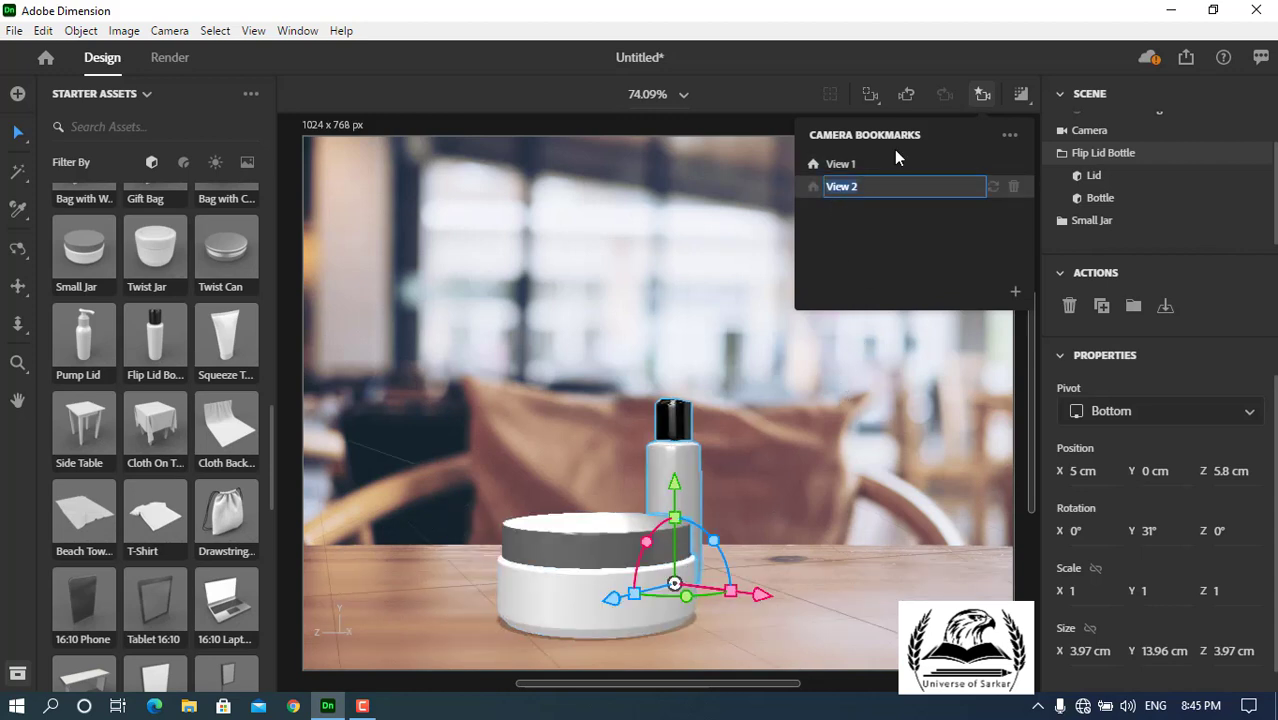
pyautogui.click(984, 100)
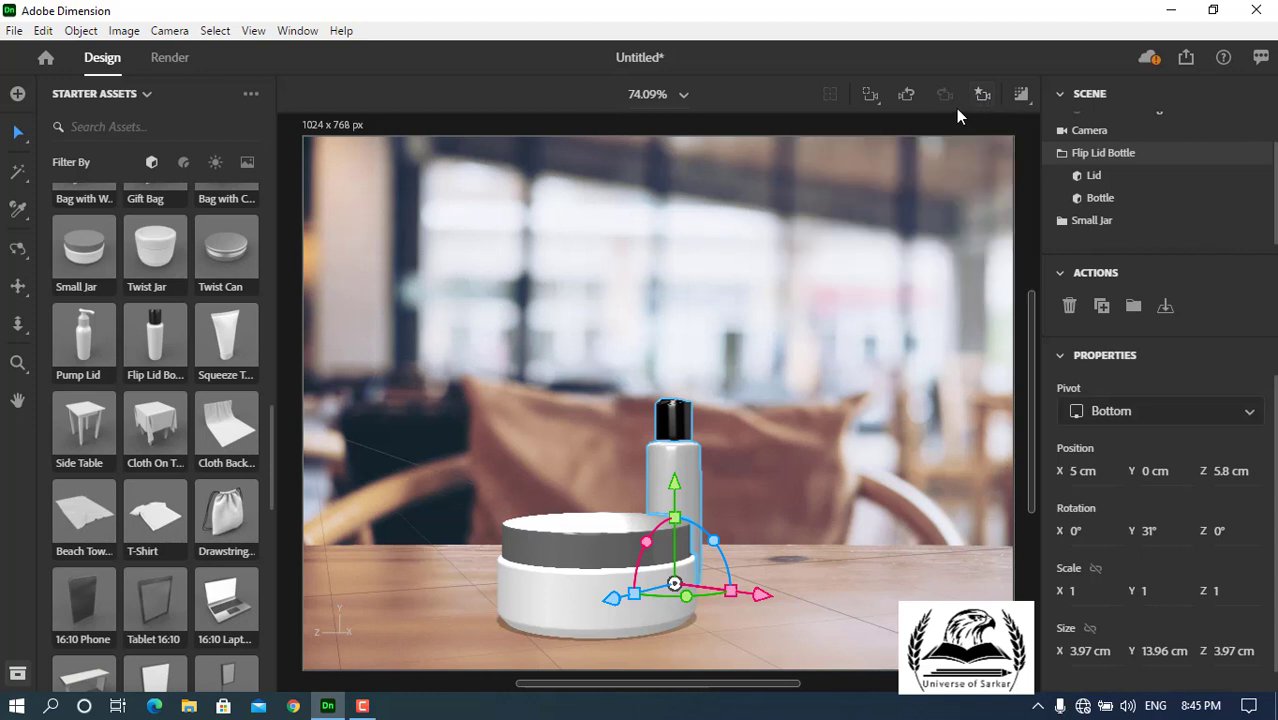
# Undo and redo the last camera change, and frame the jar and bottle close up in the canvas.
pyautogui.click(907, 100)
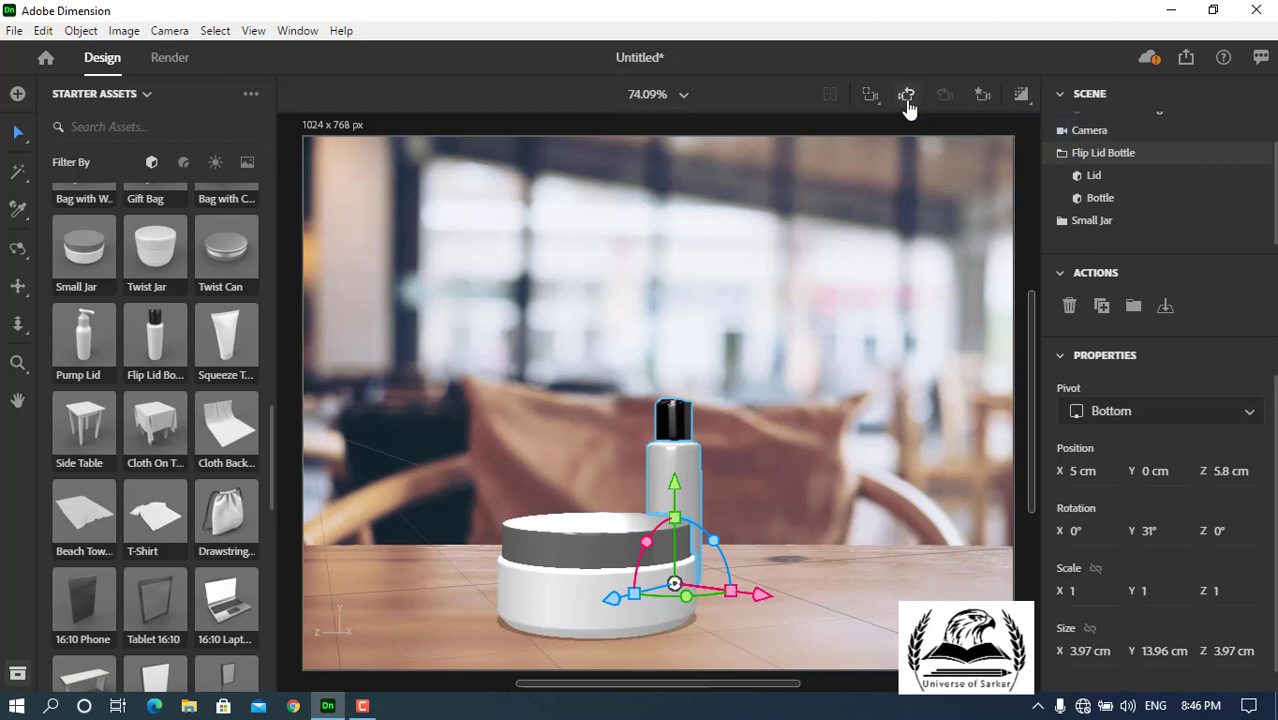
pyautogui.click(945, 100)
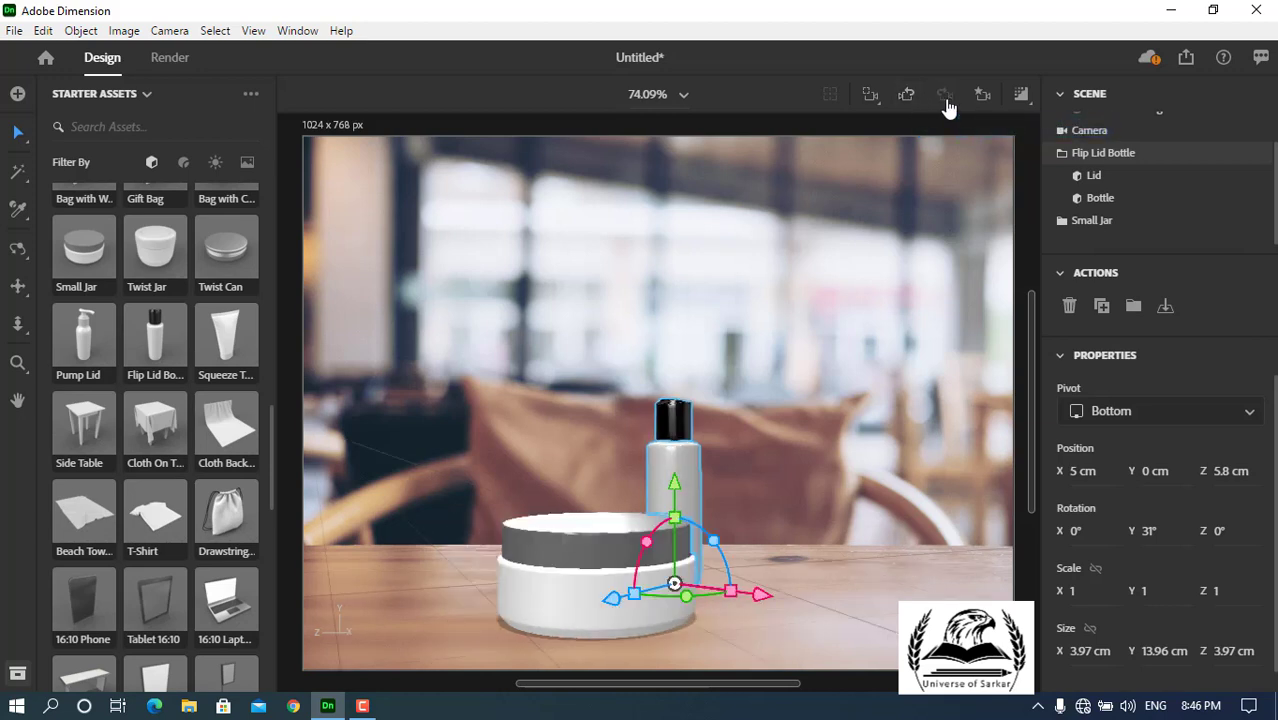
pyautogui.click(871, 97)
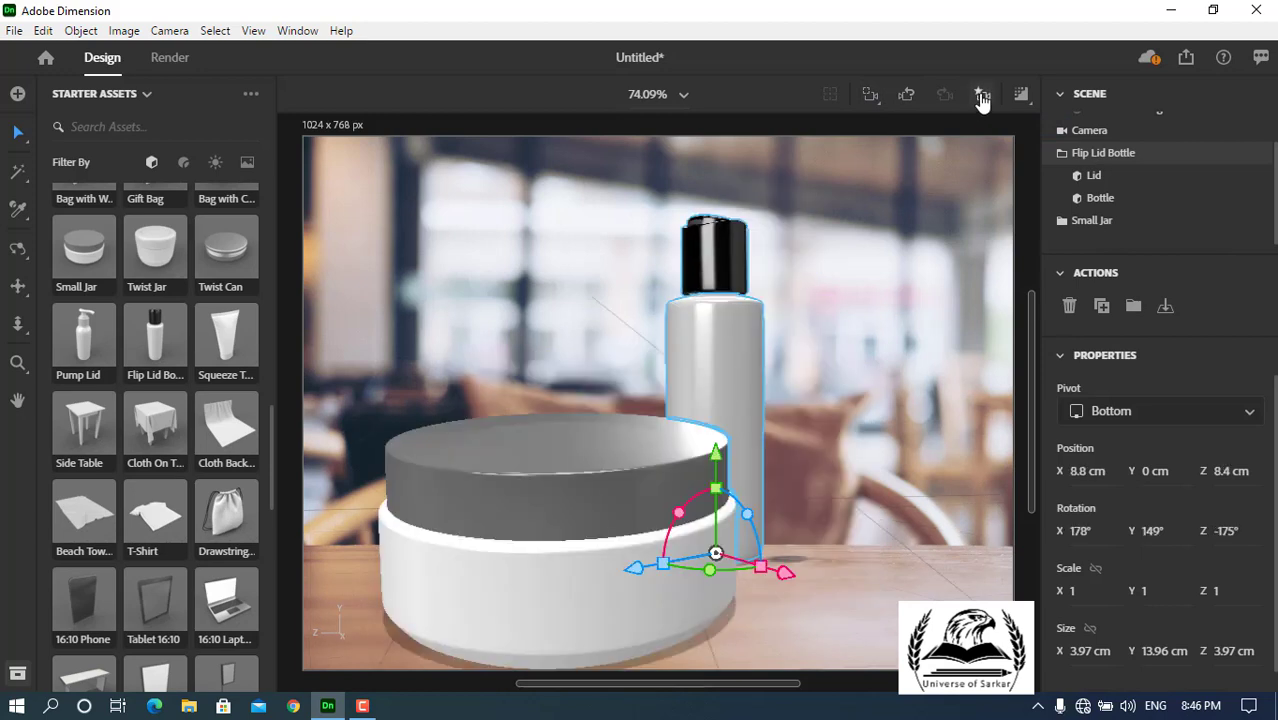
# Return the camera to the View 1 bookmark.
pyautogui.click(983, 94)
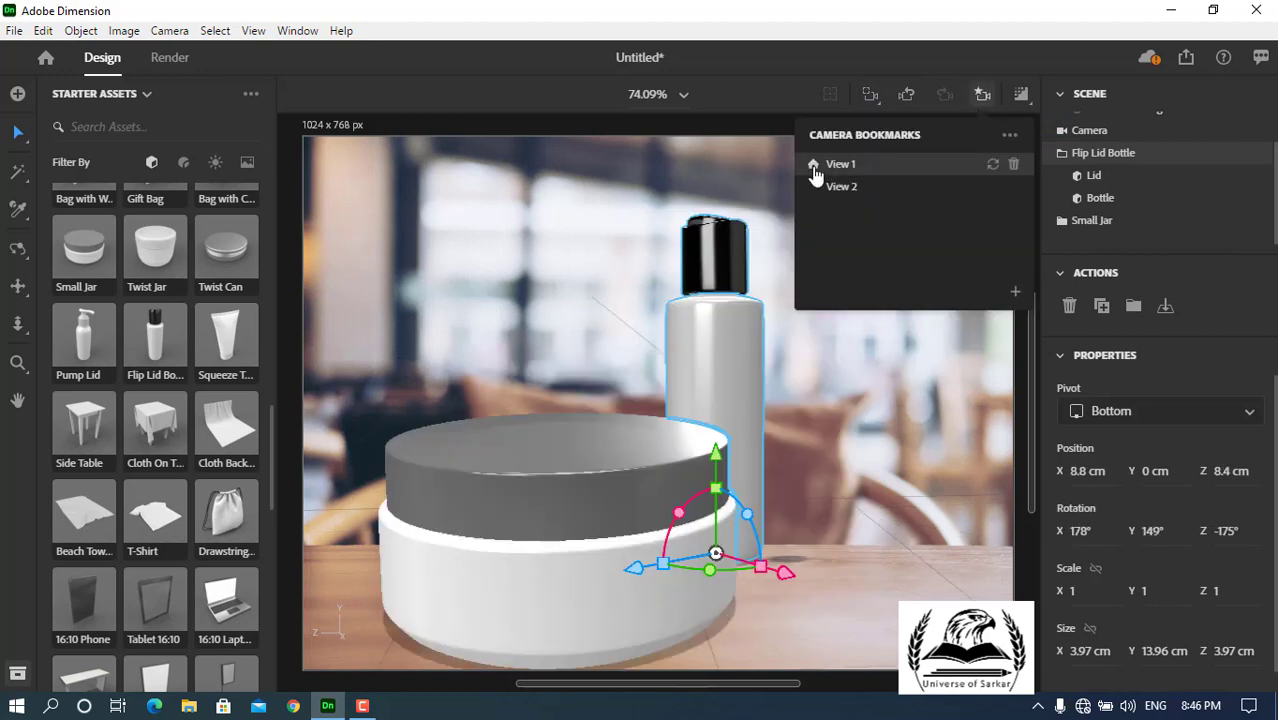
pyautogui.doubleClick(838, 165)
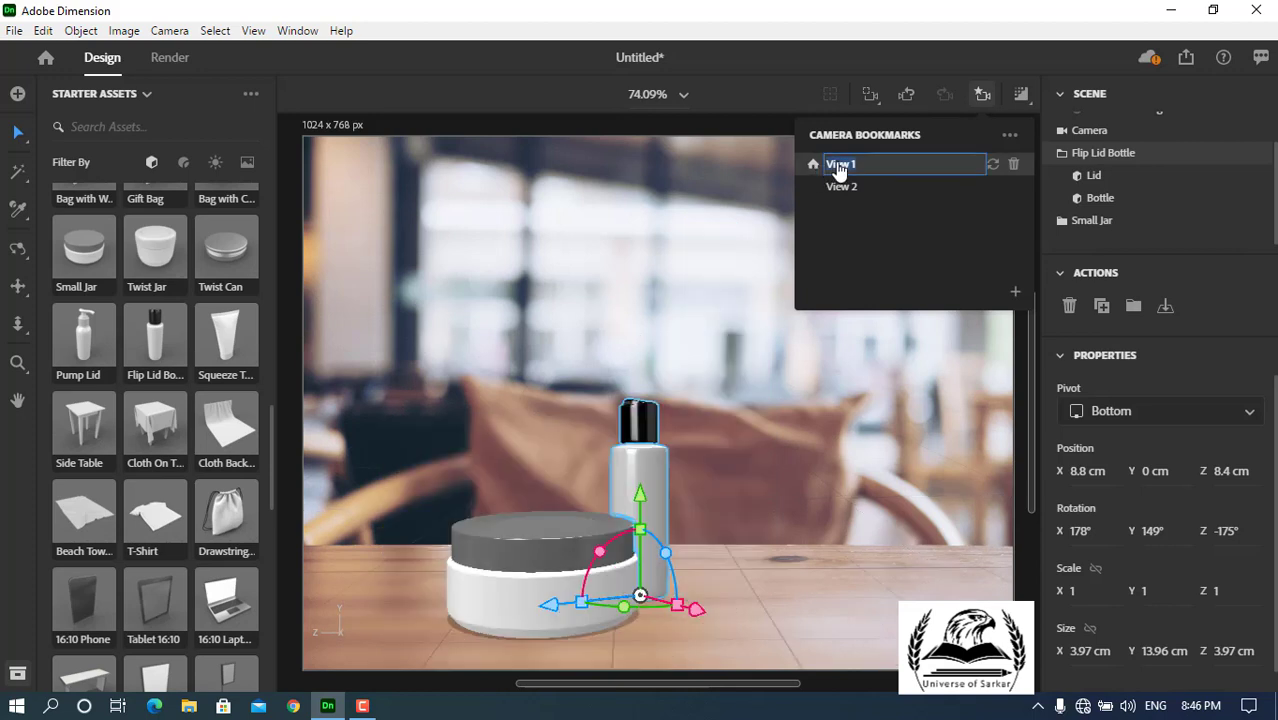
pyautogui.click(982, 100)
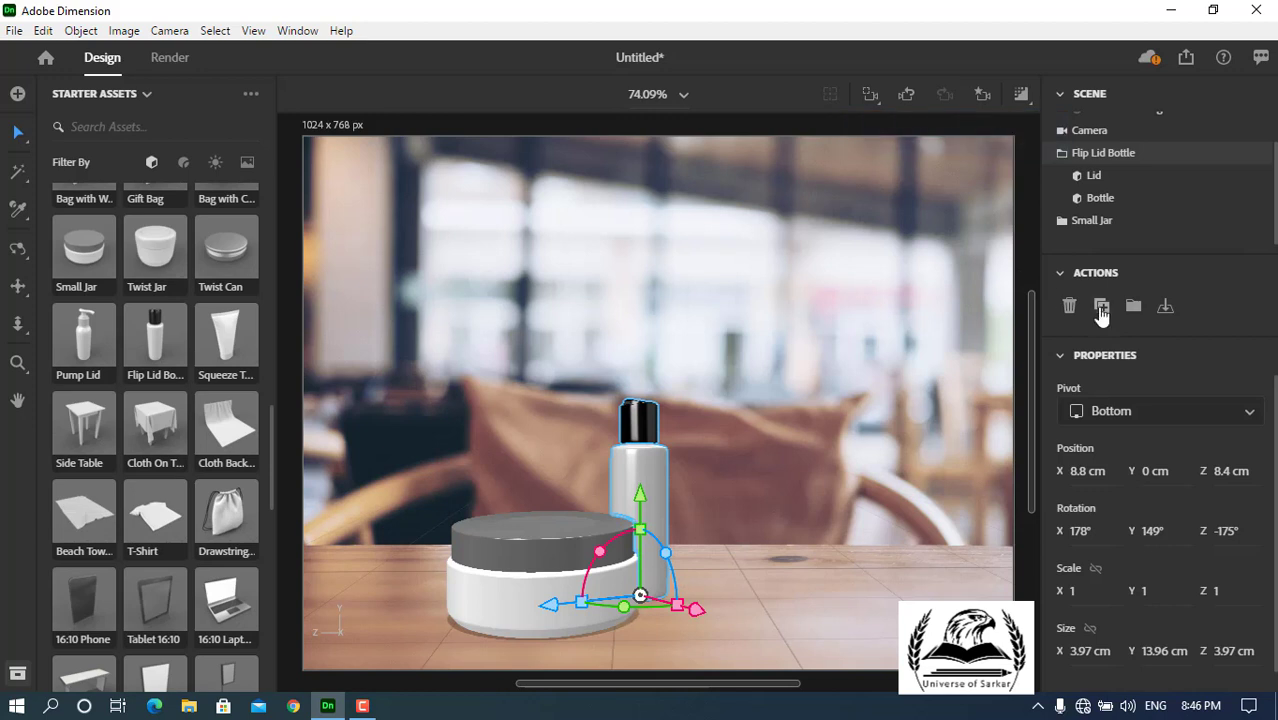
# Enable focus for the scene camera, with the focus point on the small jar and a blur amount of 38.3.
pyautogui.click(595, 565)
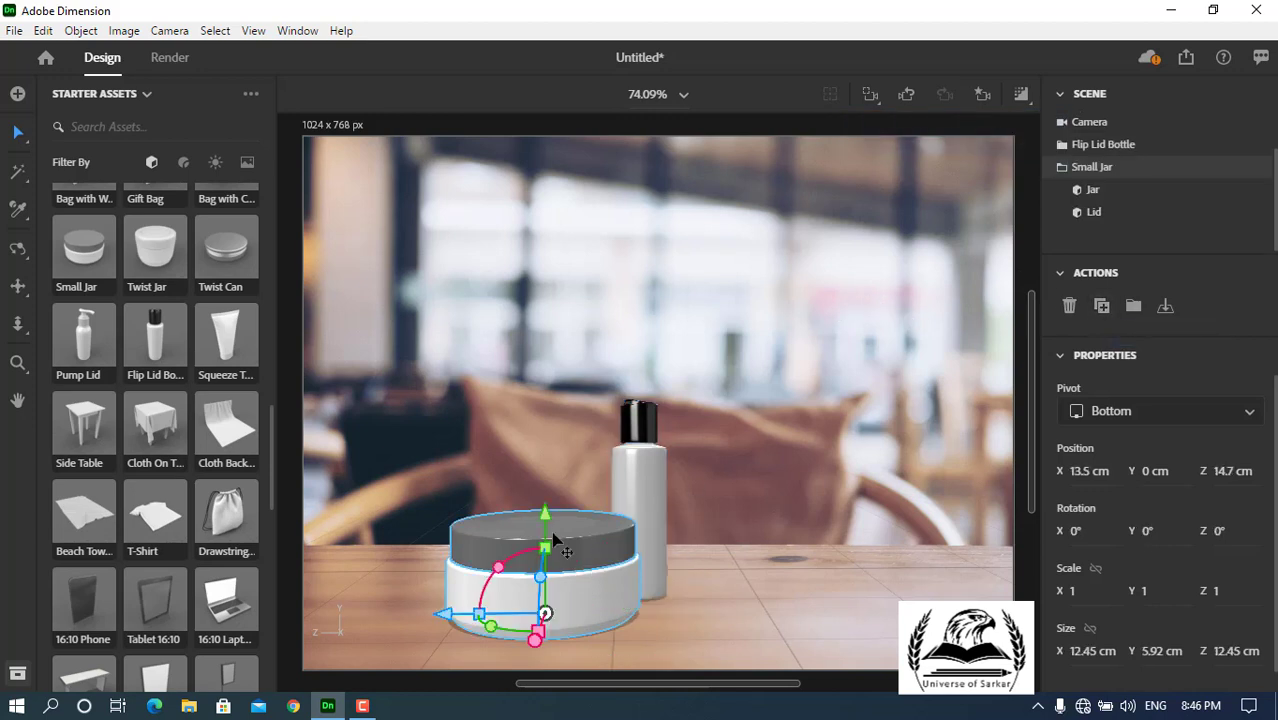
pyautogui.click(1090, 122)
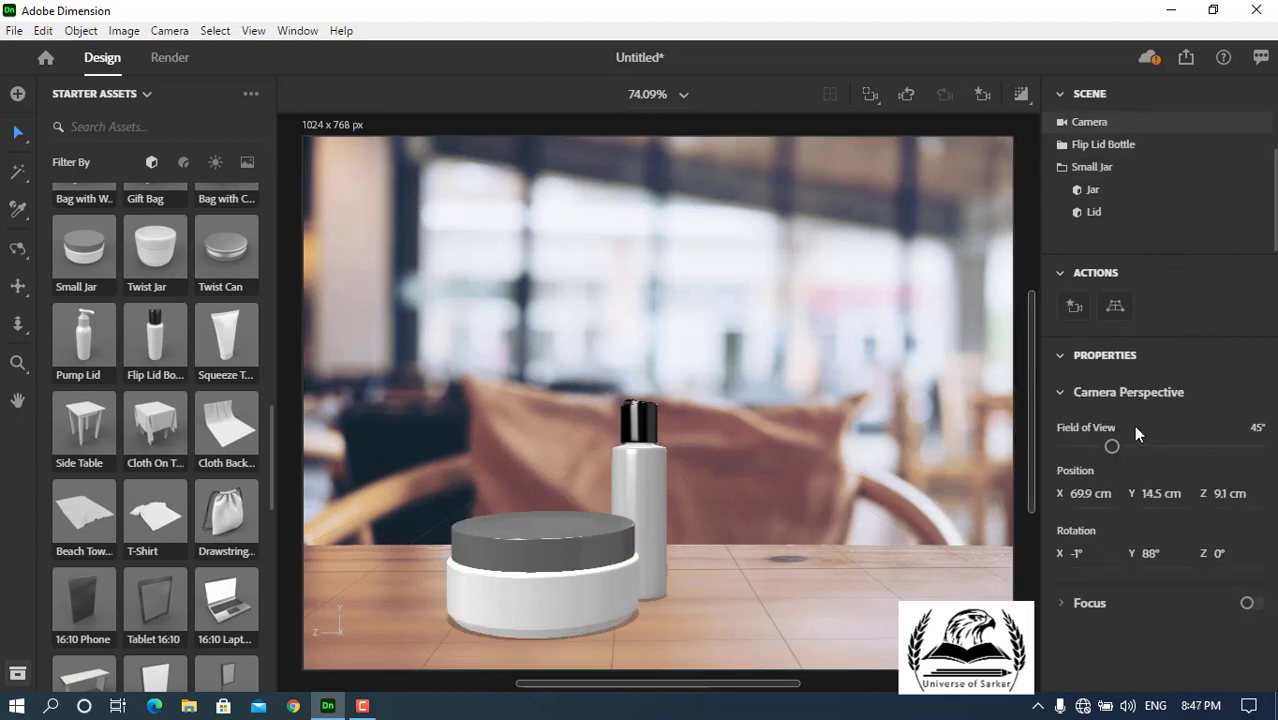
pyautogui.click(1065, 605)
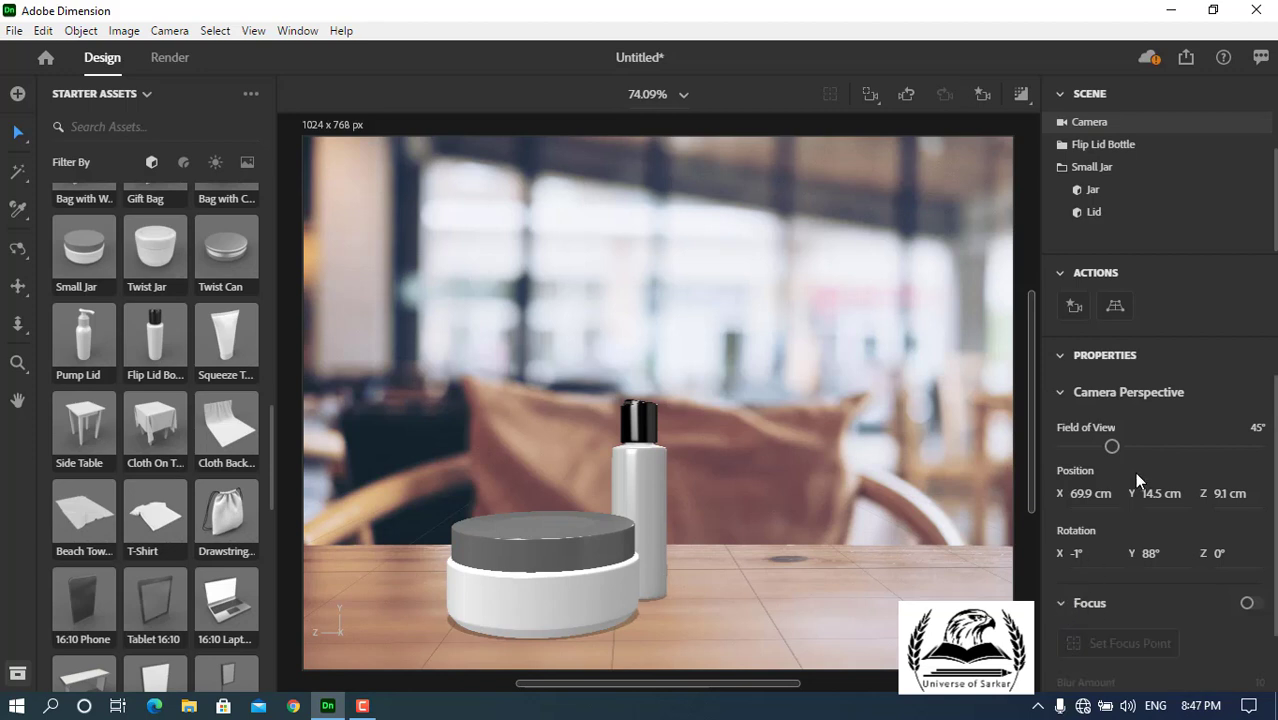
pyautogui.scroll(-1, 1134, 472)
pyautogui.click(1253, 541)
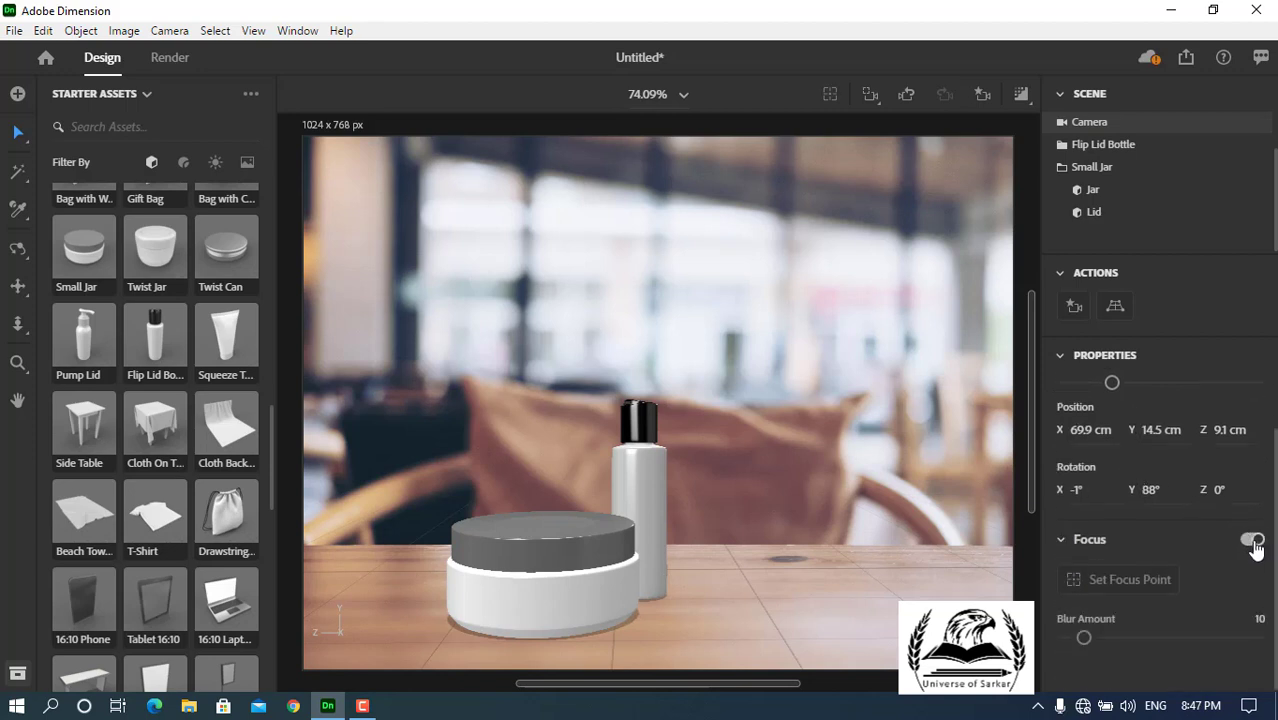
pyautogui.click(1105, 586)
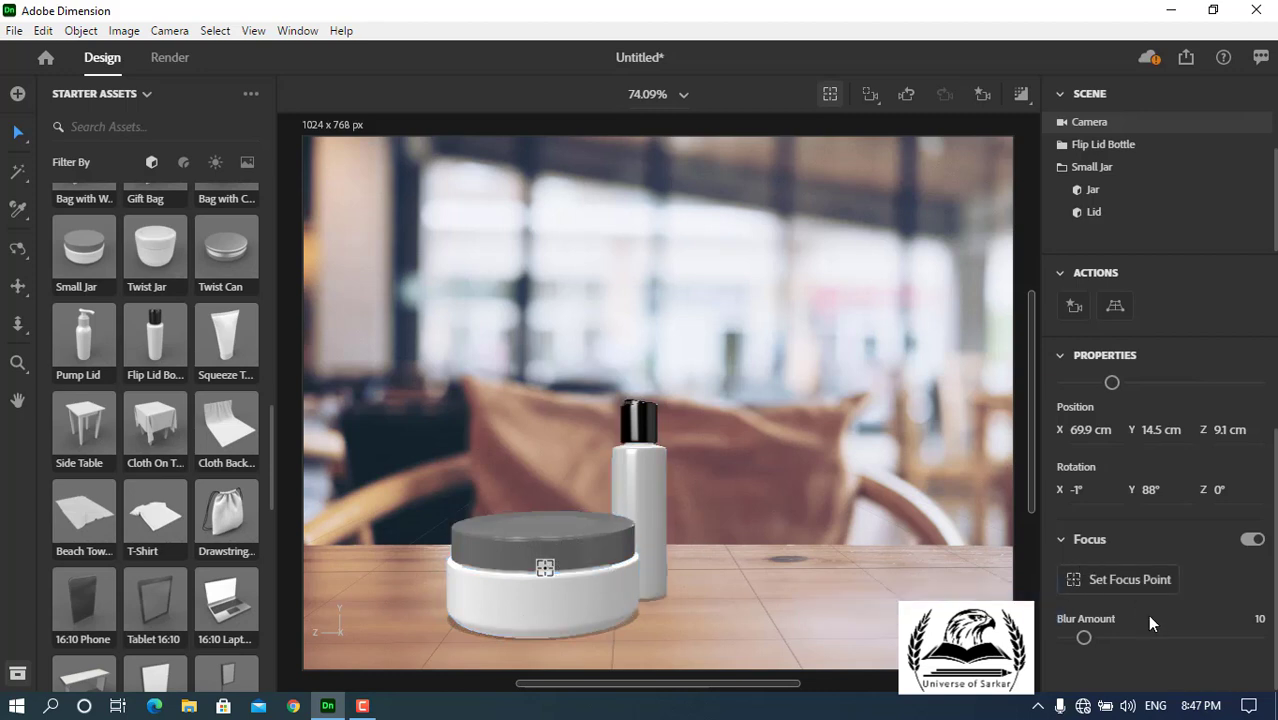
pyautogui.moveTo(1083, 640); pyautogui.dragTo(1137, 640)
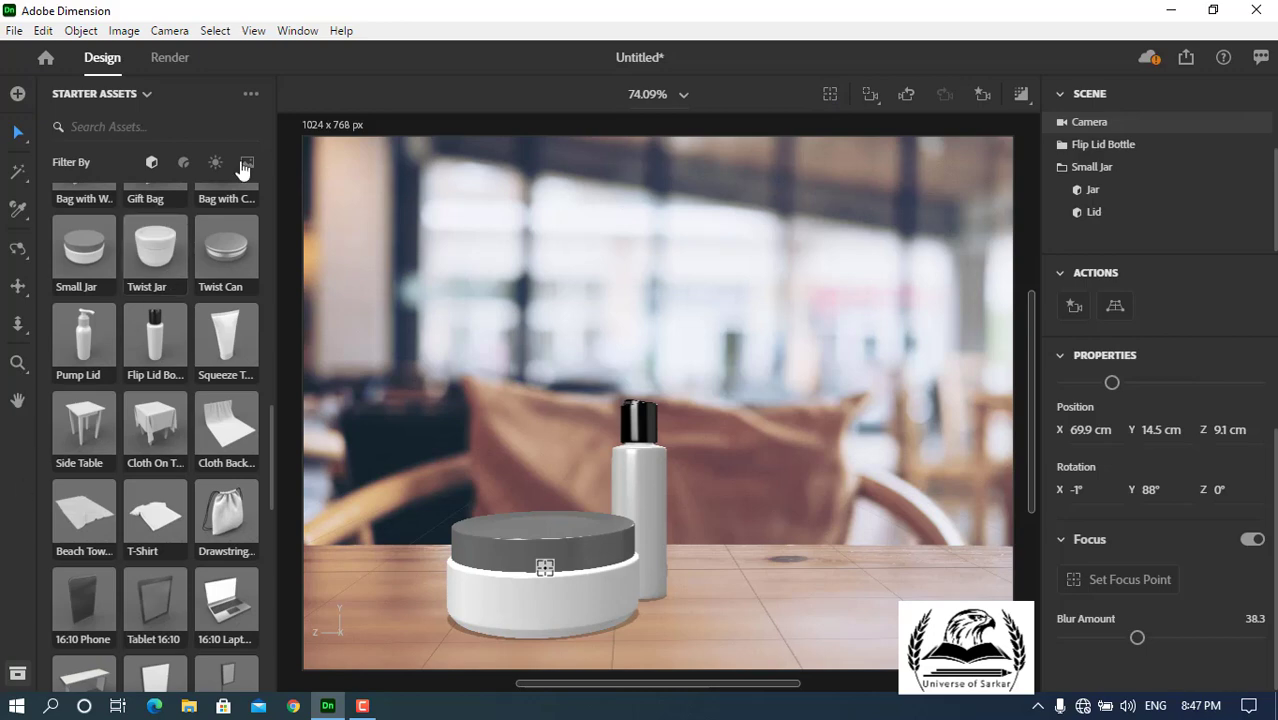
# Apply the Metal material to the bottle and jar lids, and the Plastic material to the bottle and jar bodies.
pyautogui.click(185, 163)
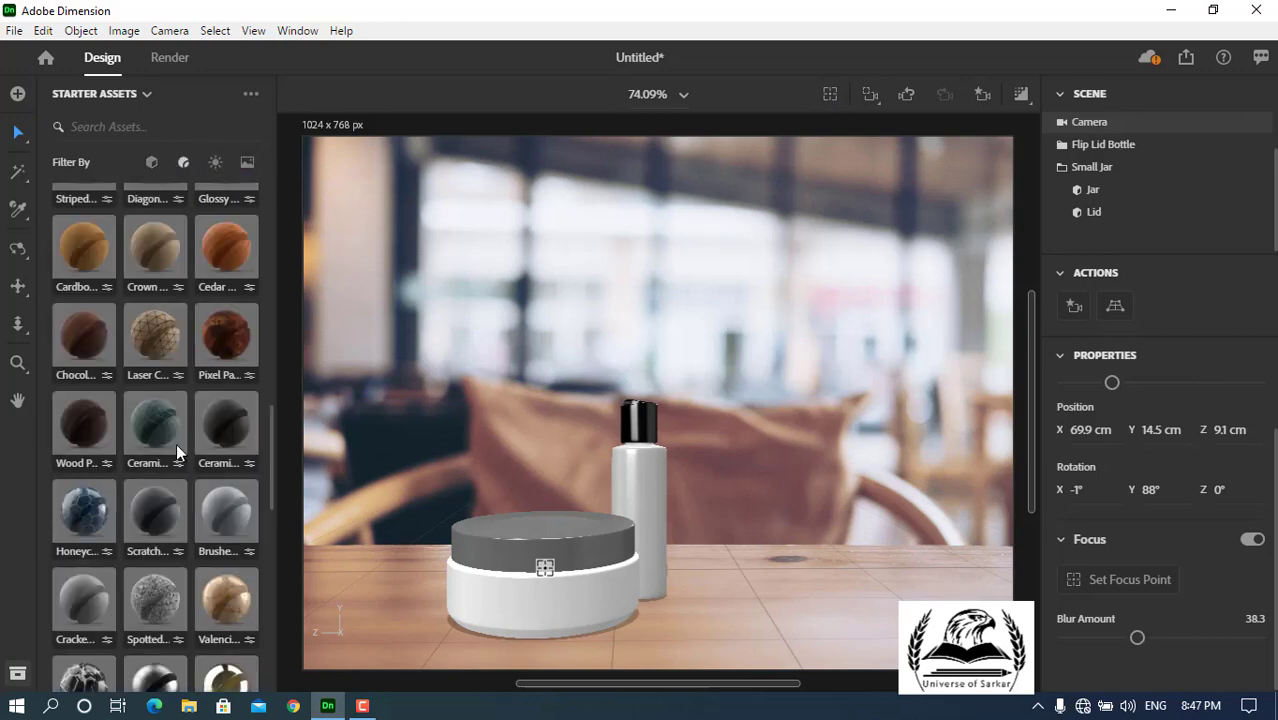
pyautogui.scroll(10, 176, 450)
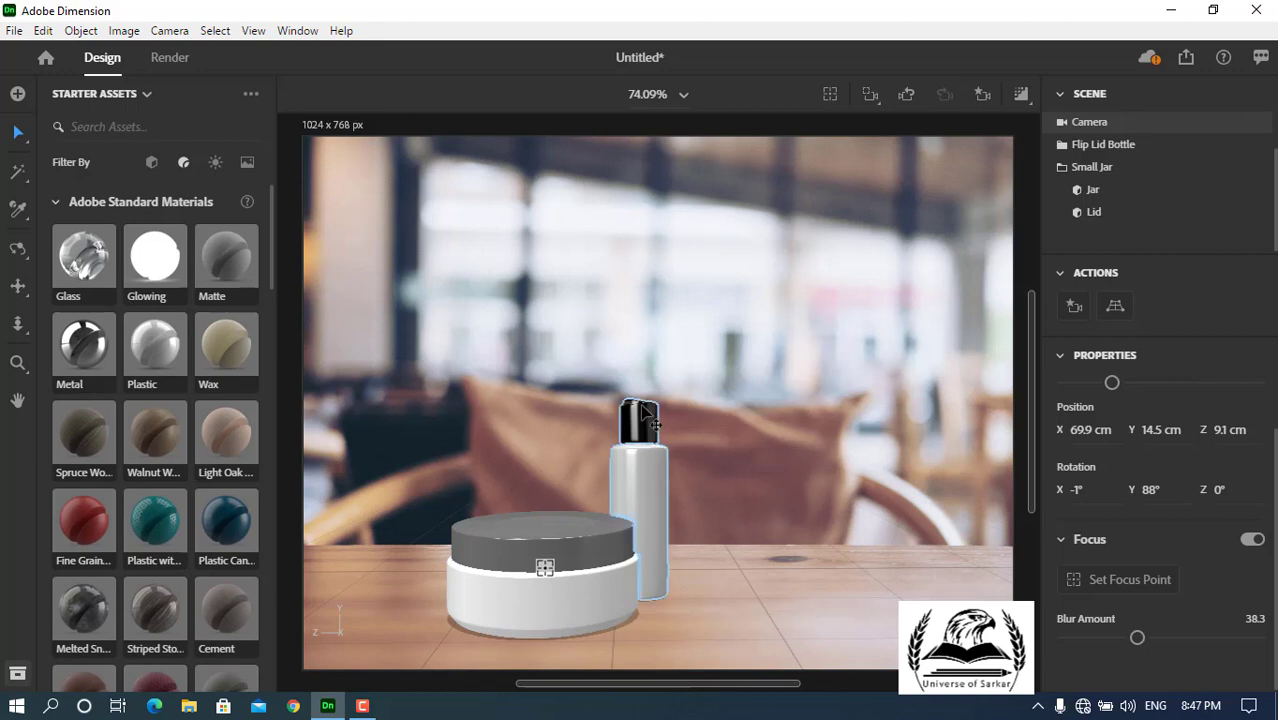
pyautogui.moveTo(78, 345); pyautogui.dragTo(630, 425)
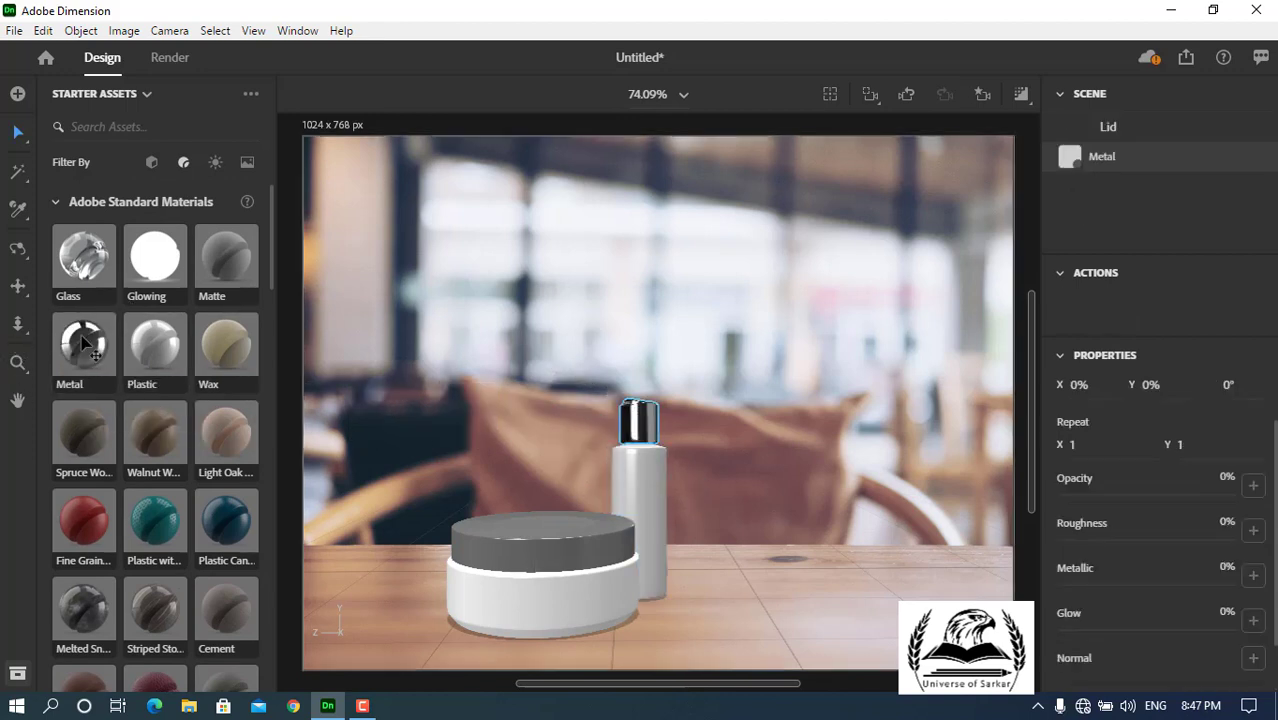
pyautogui.moveTo(155, 345); pyautogui.dragTo(653, 485)
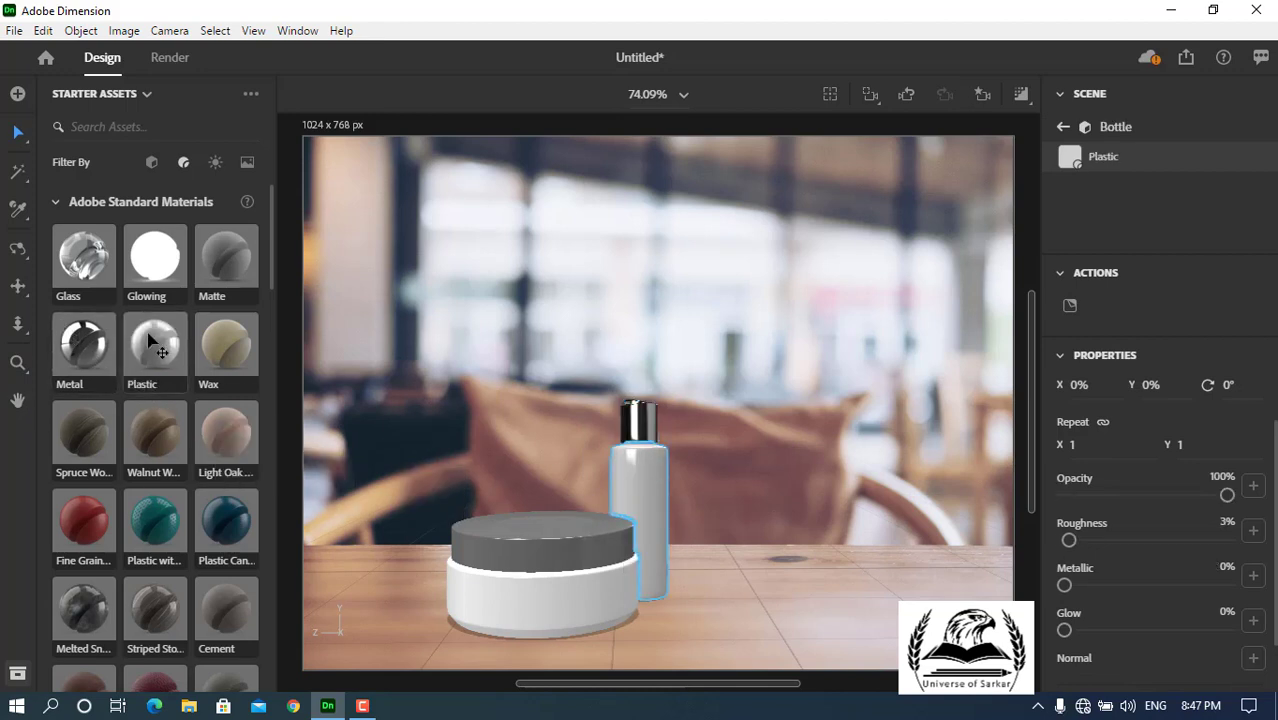
pyautogui.moveTo(155, 345); pyautogui.dragTo(497, 598)
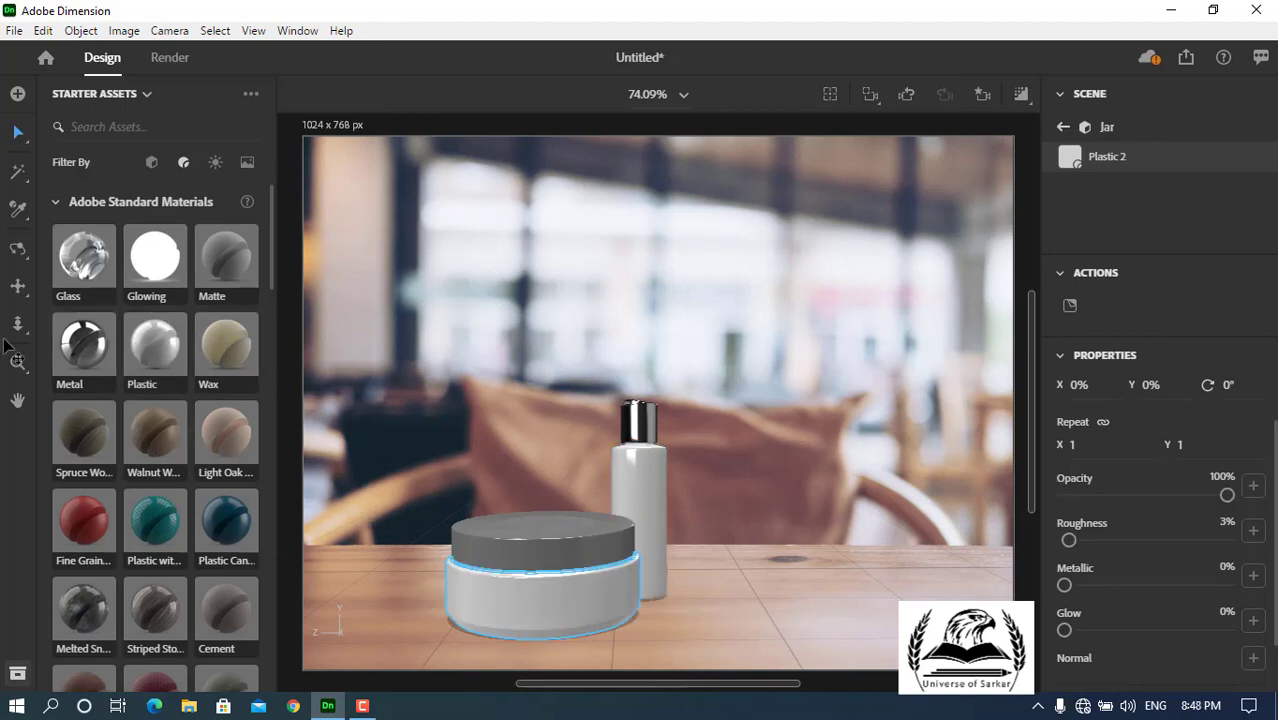
pyautogui.moveTo(88, 345); pyautogui.dragTo(528, 543)
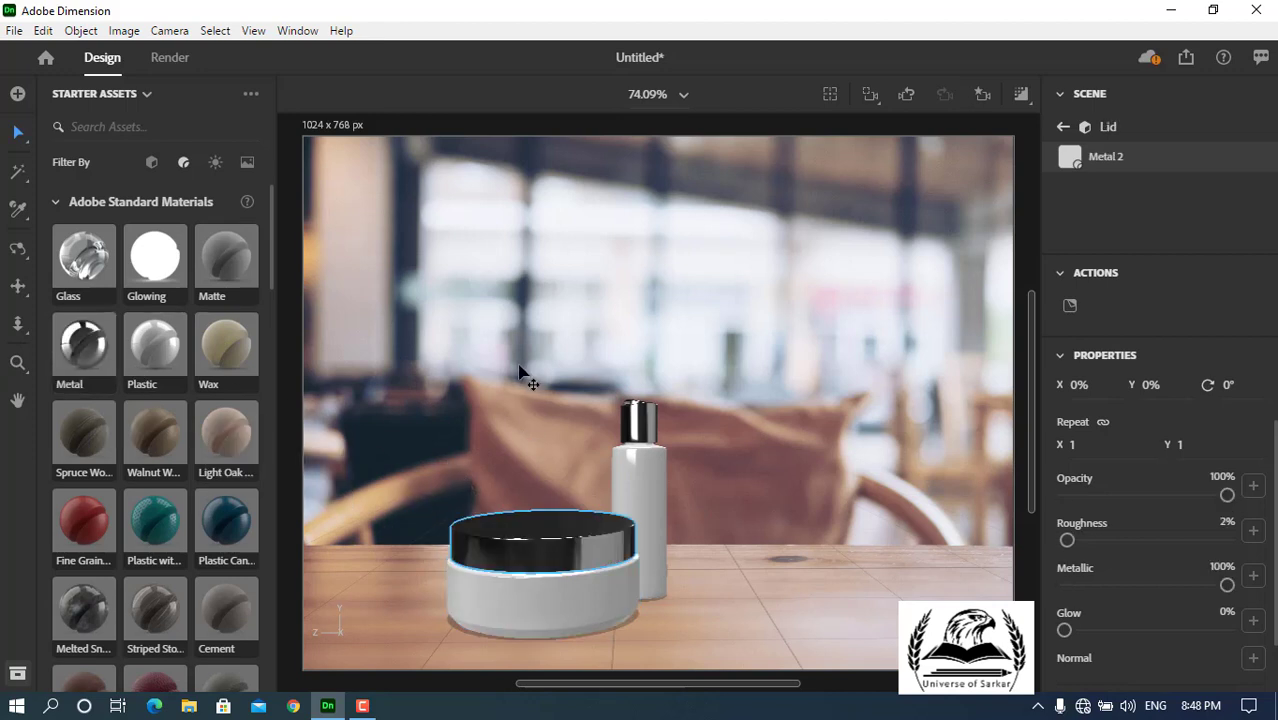
# Preview the focus blur on the canvas and move the camera's focus point onto the bottle body.
pyautogui.click(830, 94)
pyautogui.scroll(1, 1114, 417)
pyautogui.scroll(-1, 1112, 414)
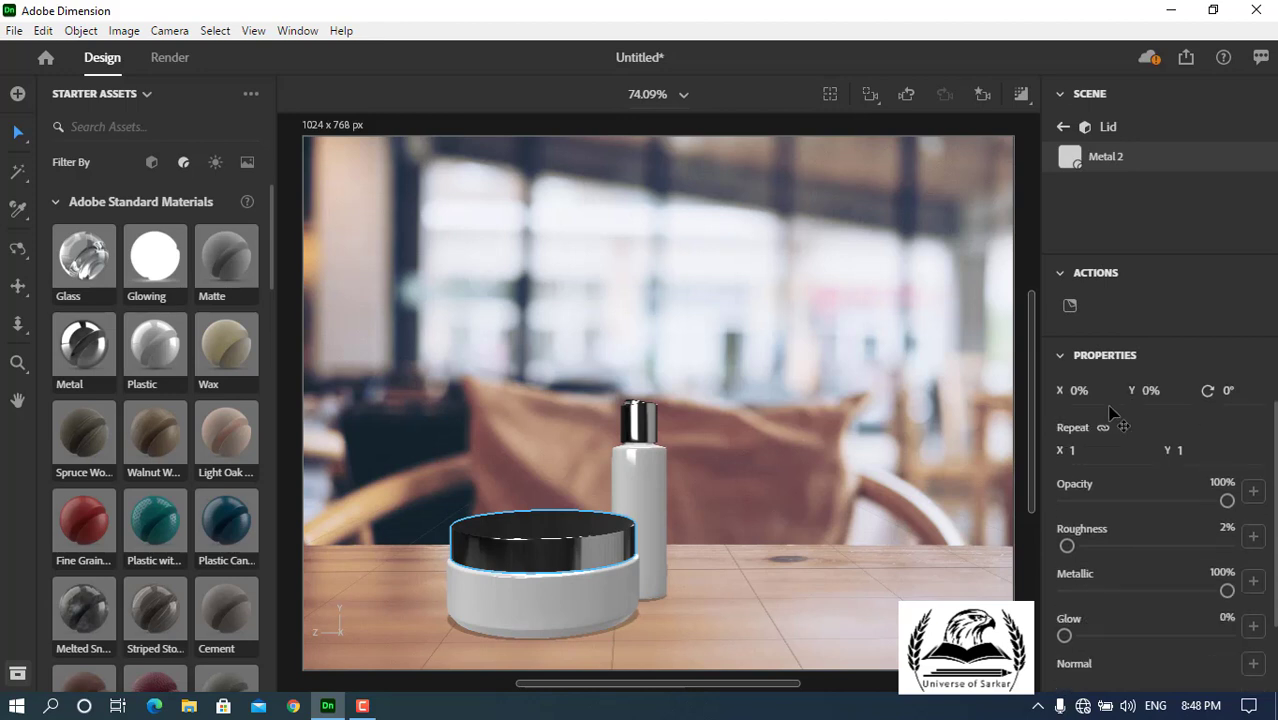
pyautogui.click(1000, 295)
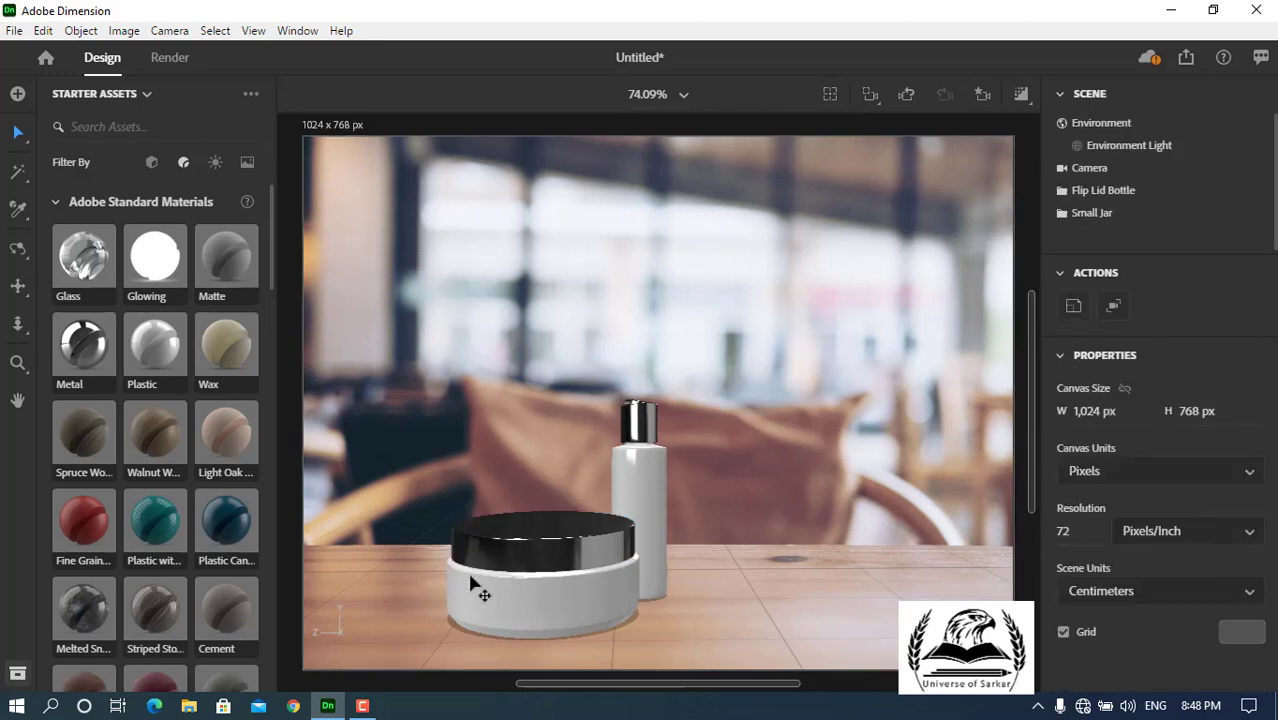
pyautogui.click(515, 612)
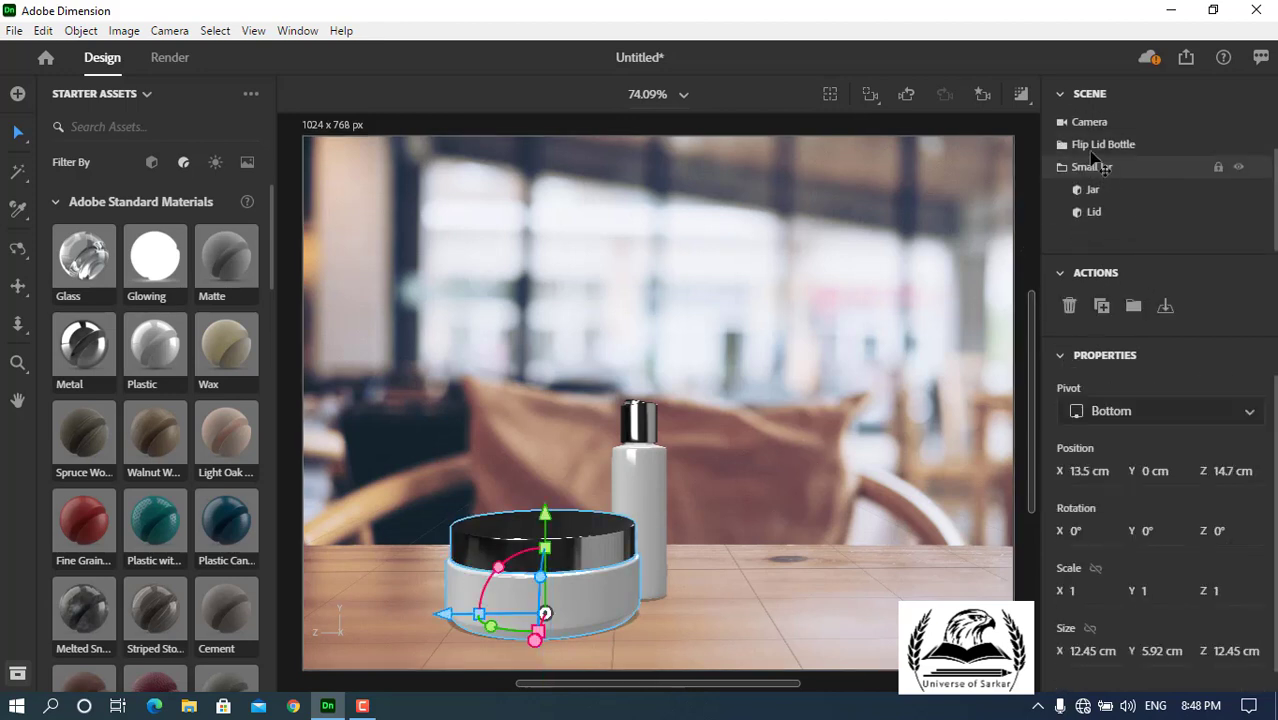
pyautogui.click(1090, 122)
pyautogui.scroll(-1, 1172, 498)
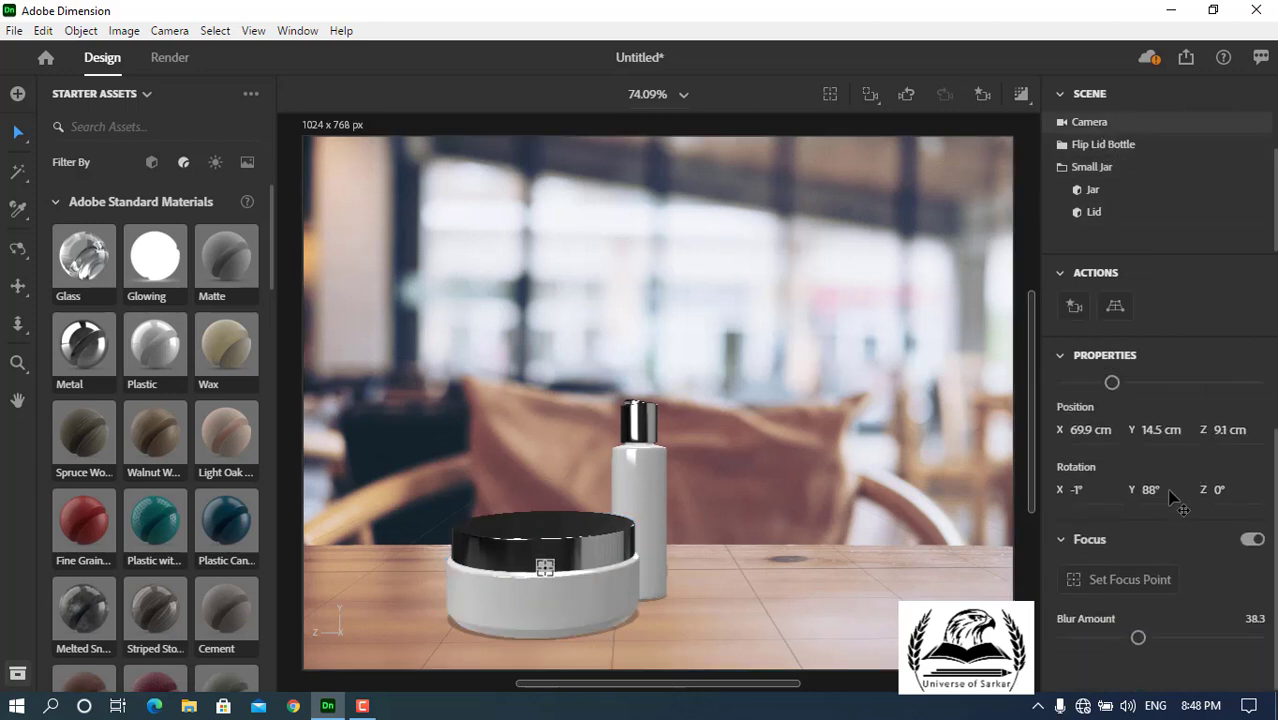
pyautogui.click(1130, 584)
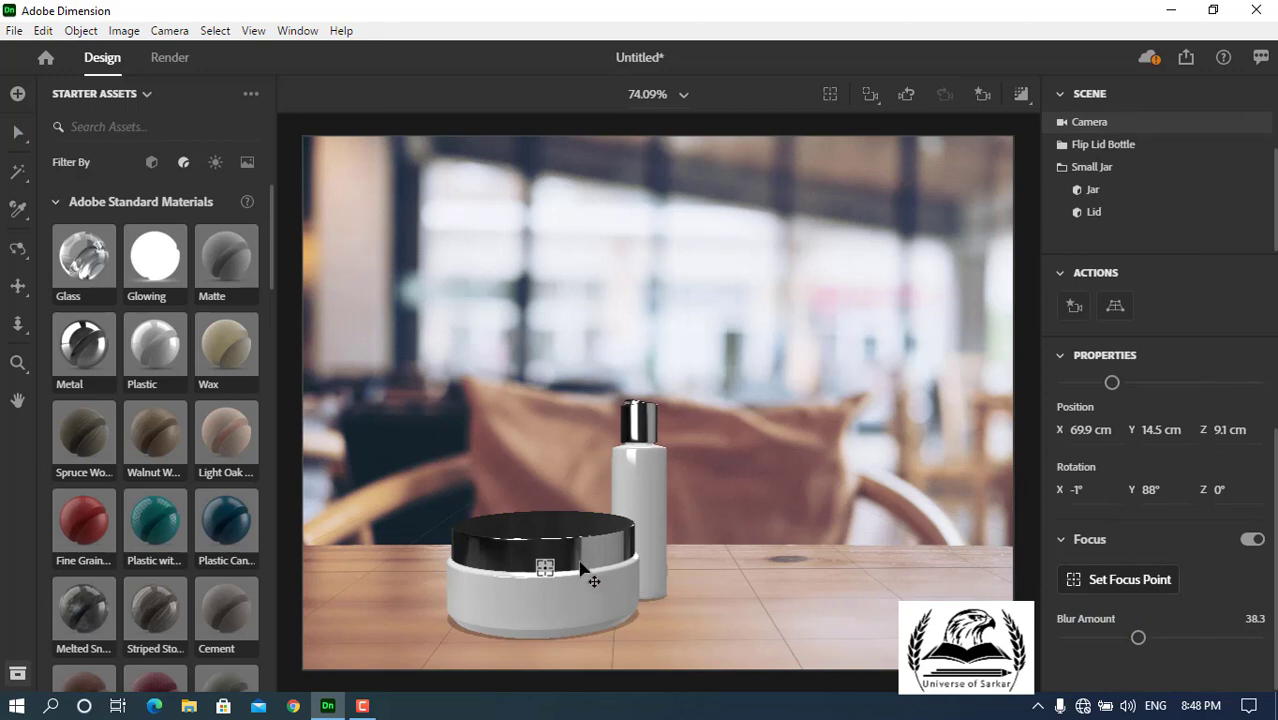
pyautogui.click(639, 476)
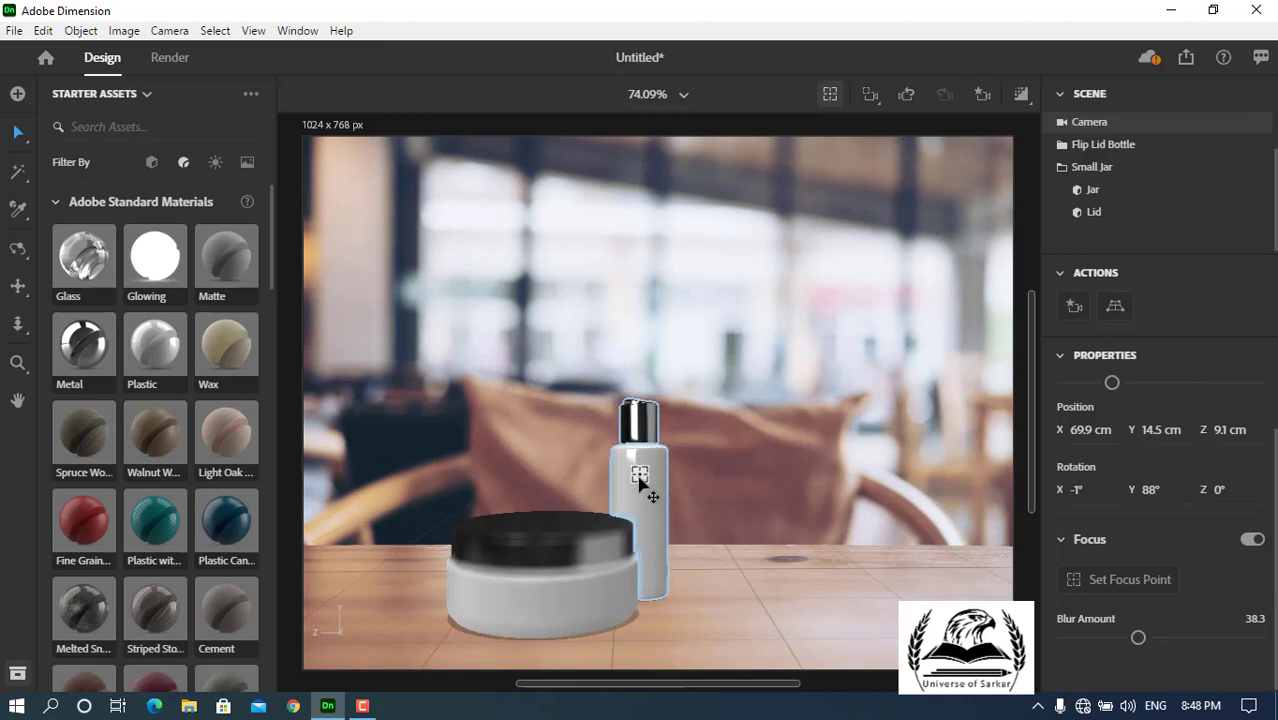
# Set the camera's focus point on the jar's lid and turn on the render preview.
pyautogui.click(1128, 580)
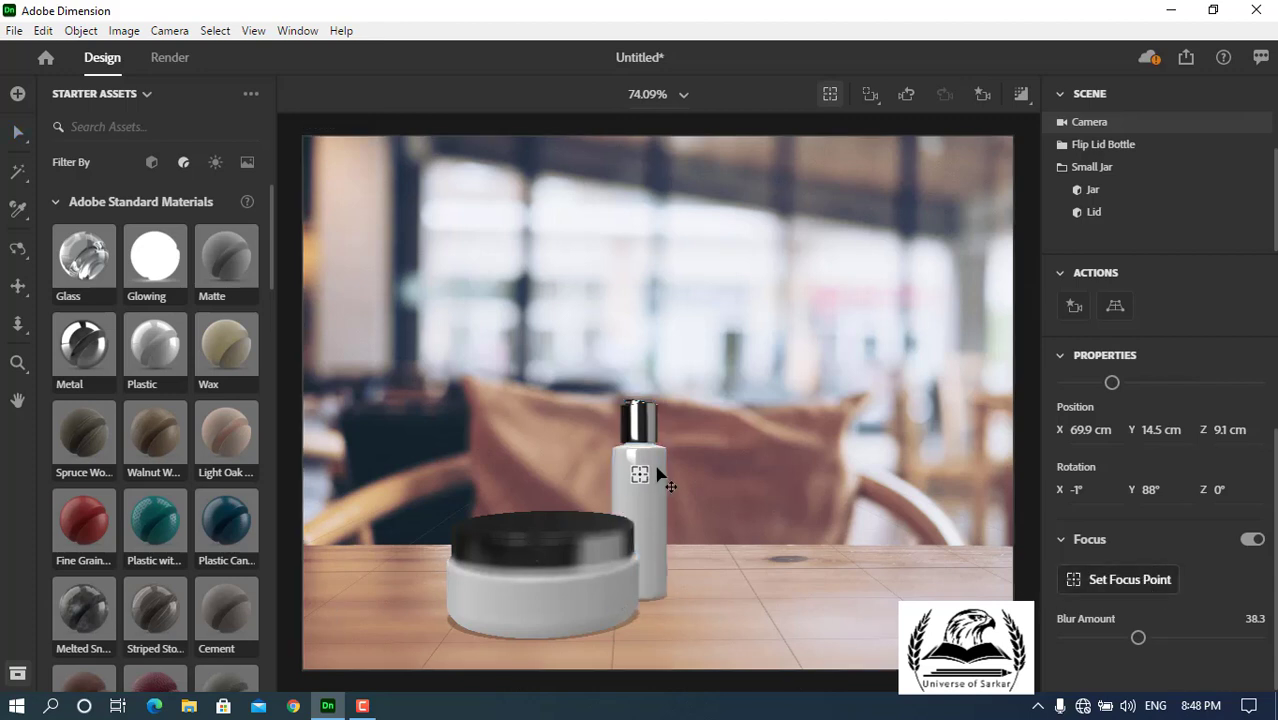
pyautogui.click(547, 553)
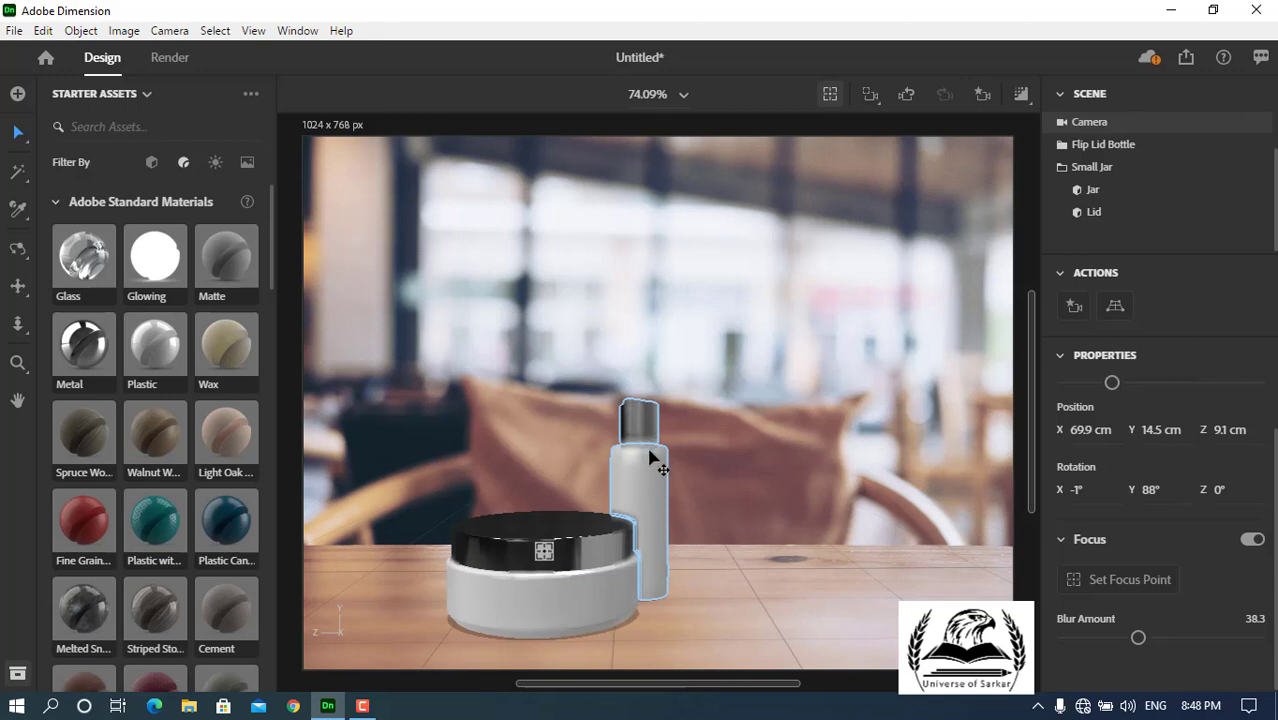
pyautogui.click(1021, 95)
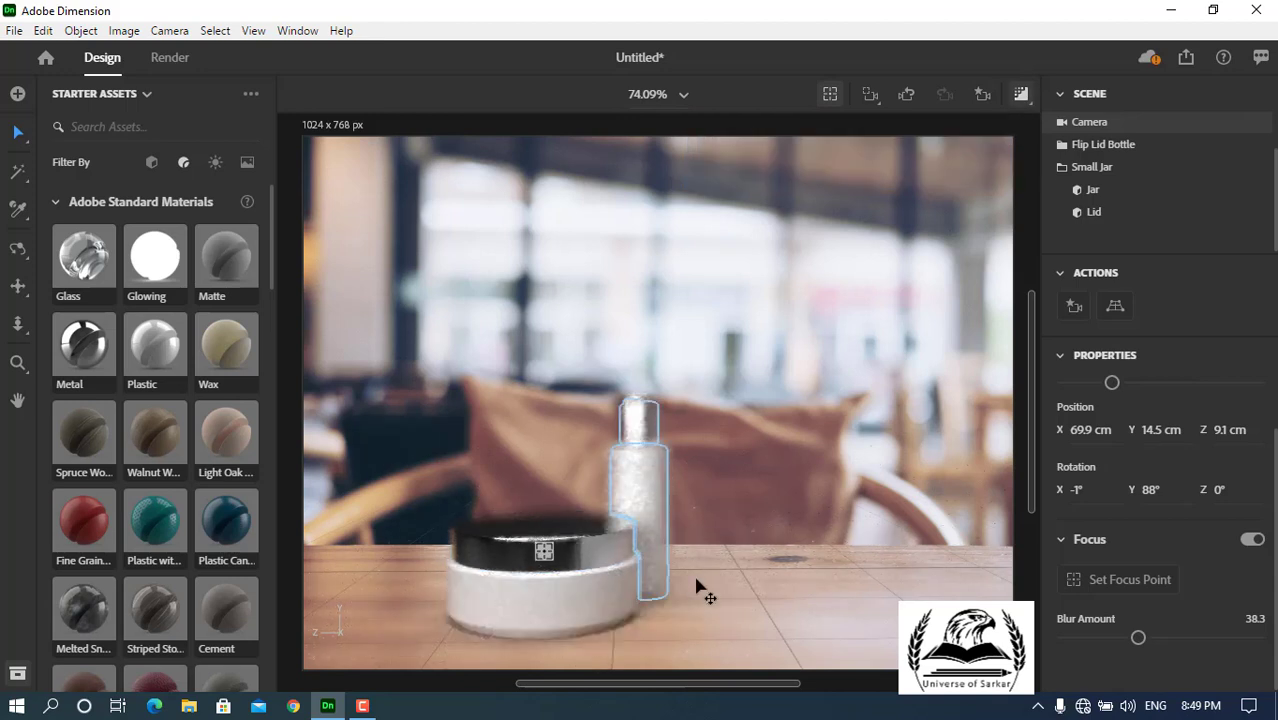
# Set the camera's focus blur amount to 5.3.
pyautogui.scroll(1, 1160, 650)
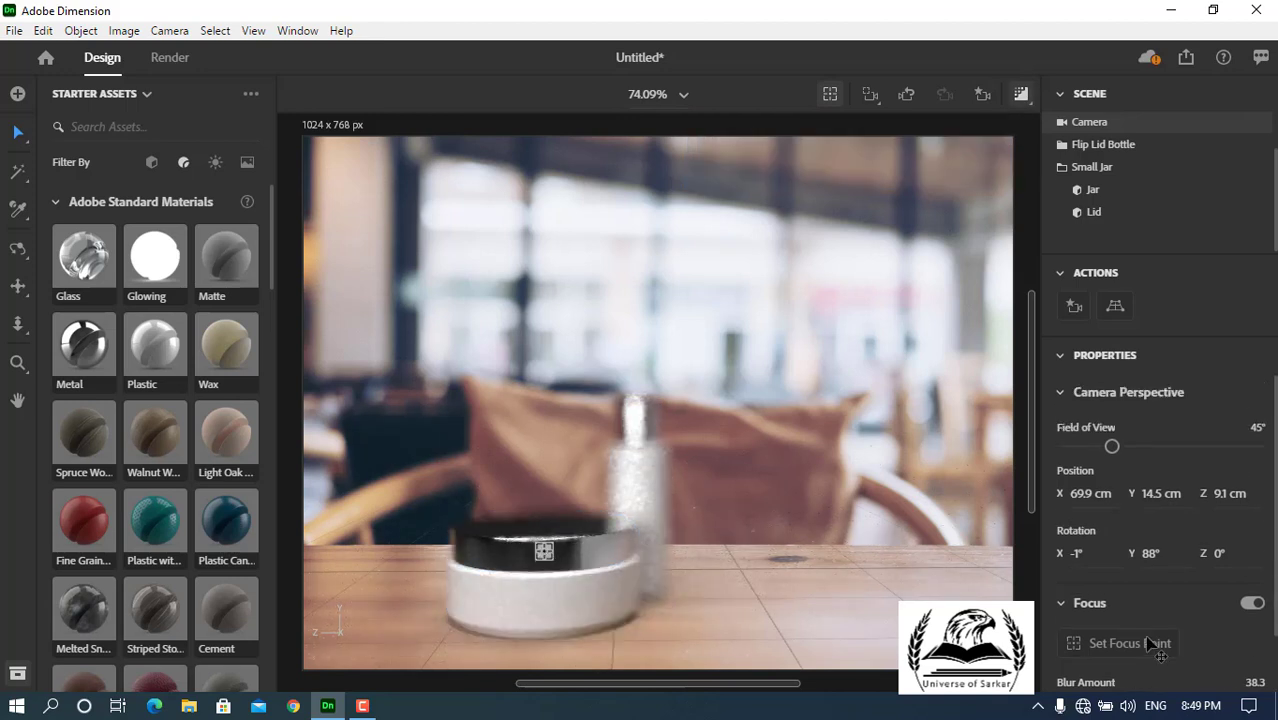
pyautogui.scroll(-1, 1120, 640)
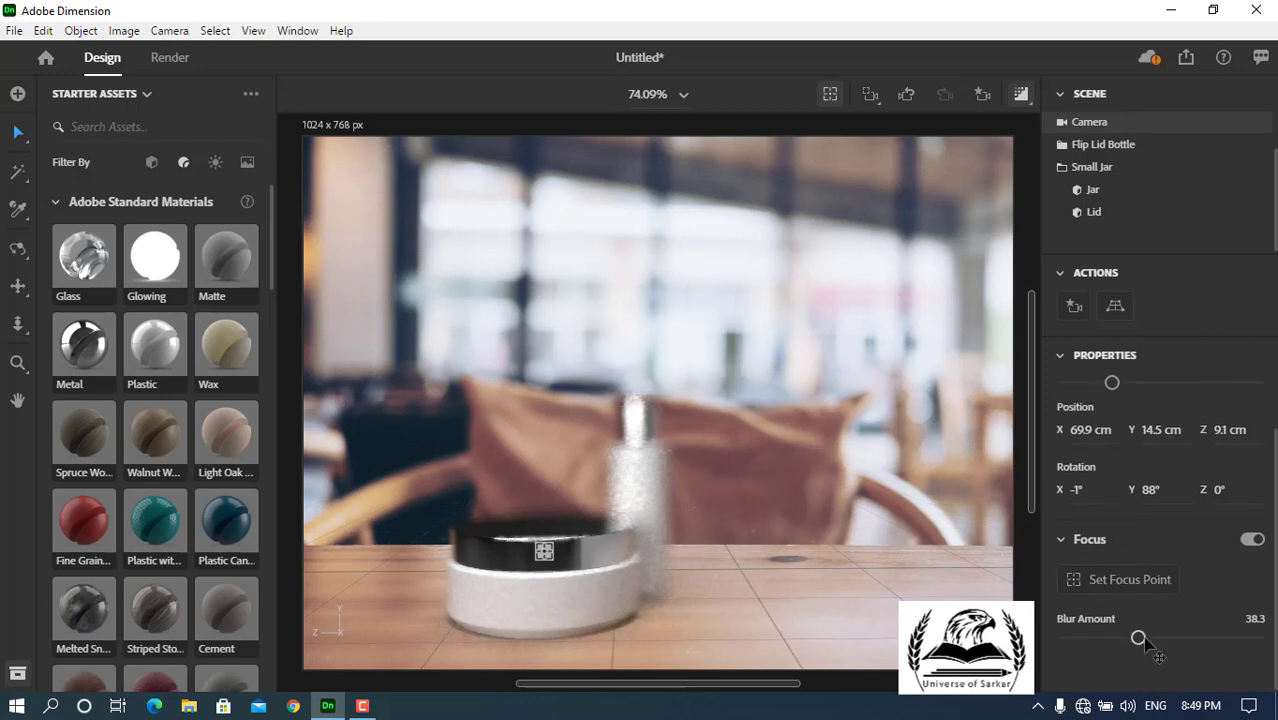
pyautogui.moveTo(1137, 638); pyautogui.dragTo(1073, 639)
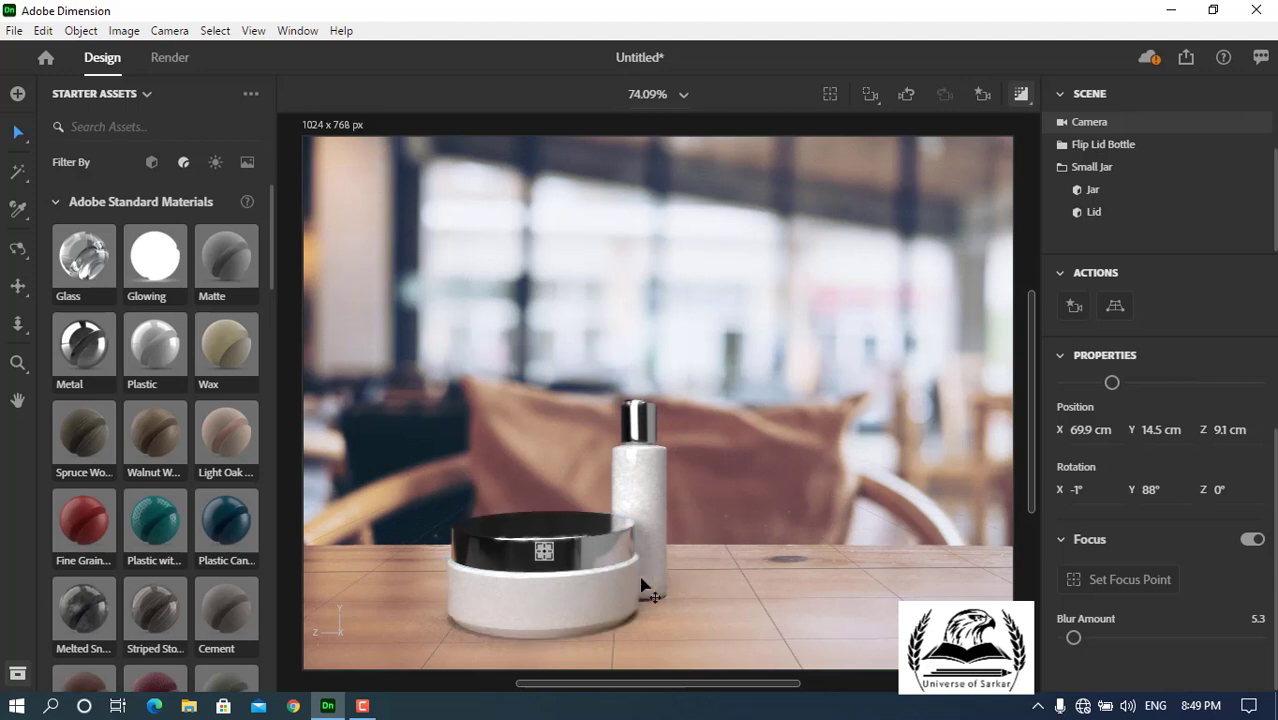
# Set the base color of the jar body's plastic material to red, RGB 219, 66, 66.
pyautogui.click(568, 613)
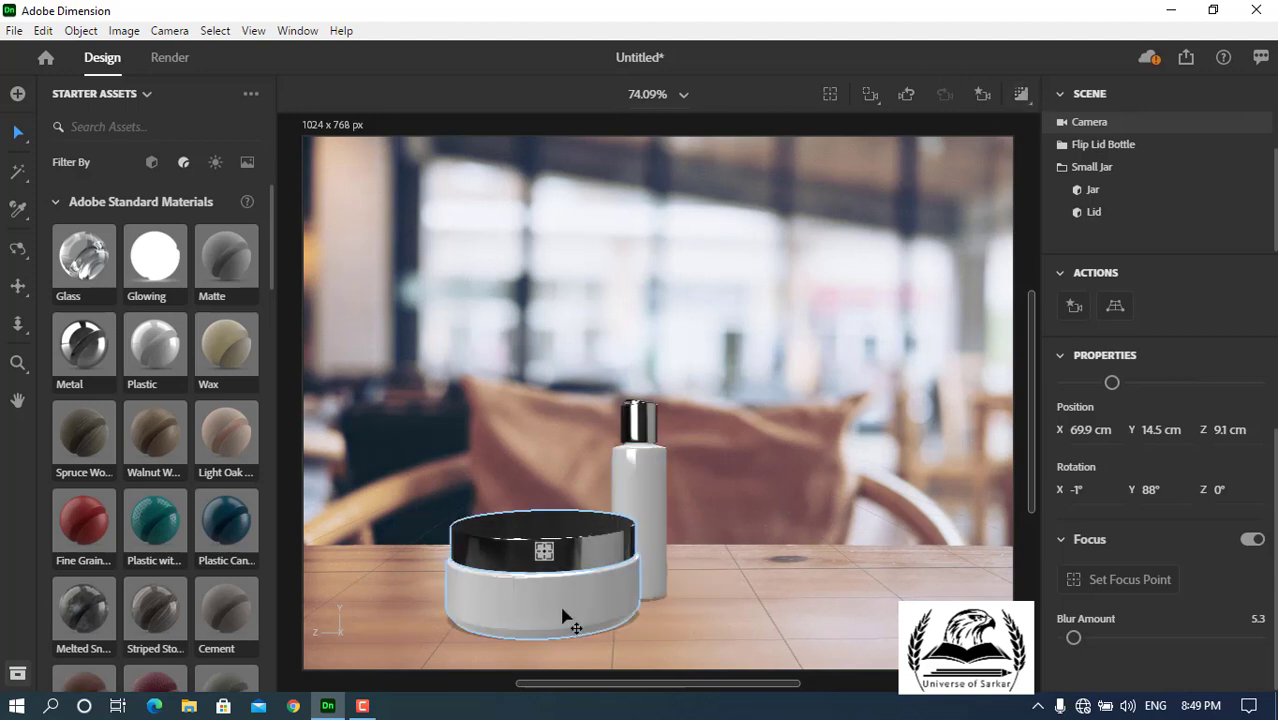
pyautogui.click(565, 616)
pyautogui.click(565, 616)
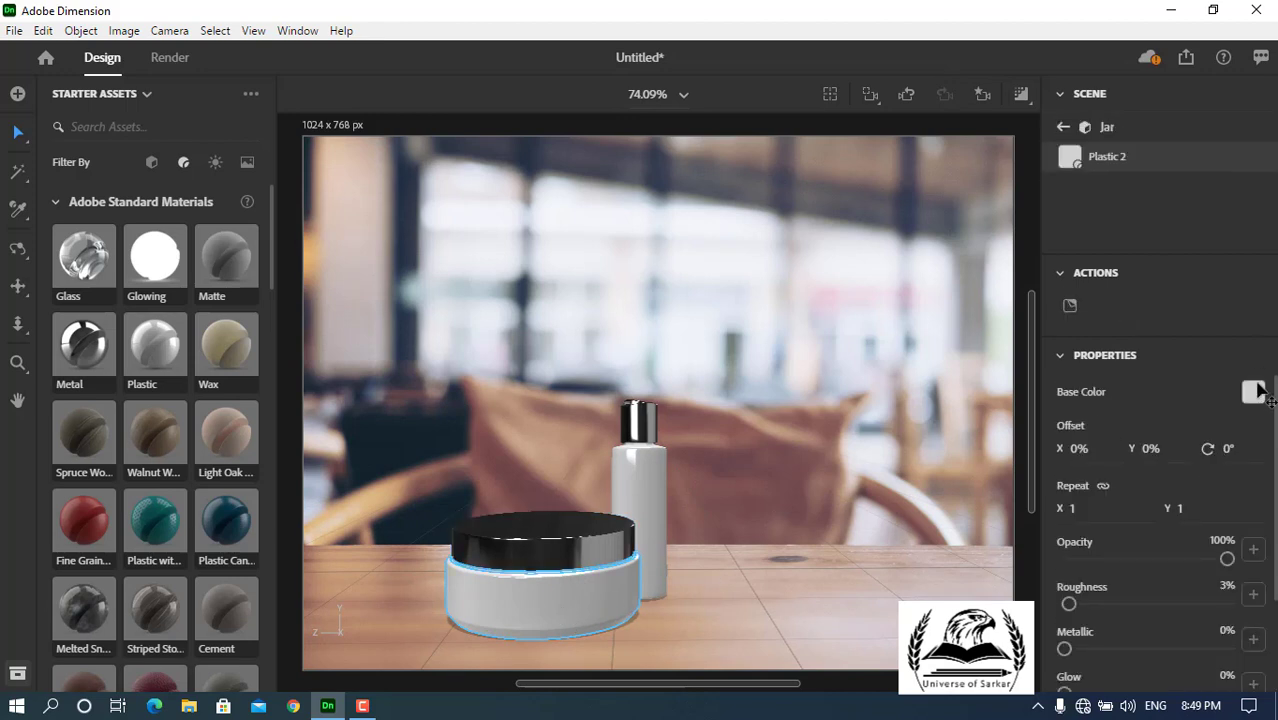
pyautogui.click(1254, 394)
pyautogui.moveTo(1140, 320); pyautogui.dragTo(1150, 303)
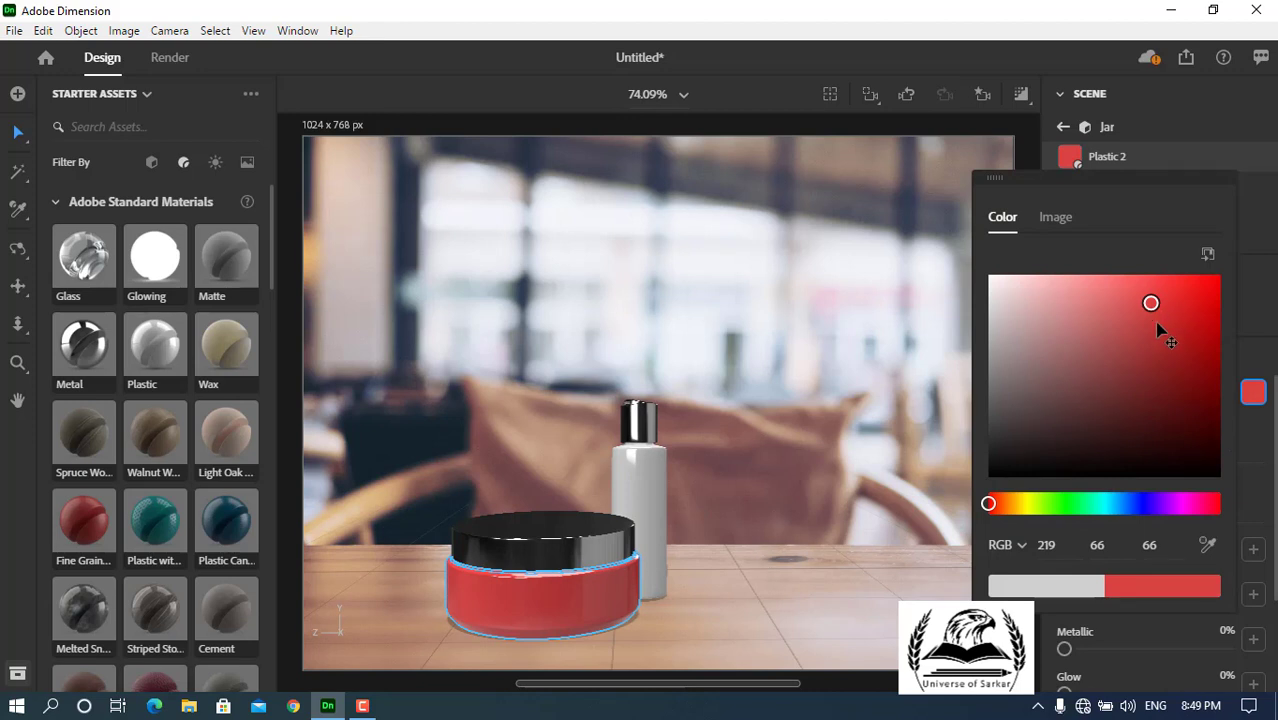
pyautogui.click(1270, 285)
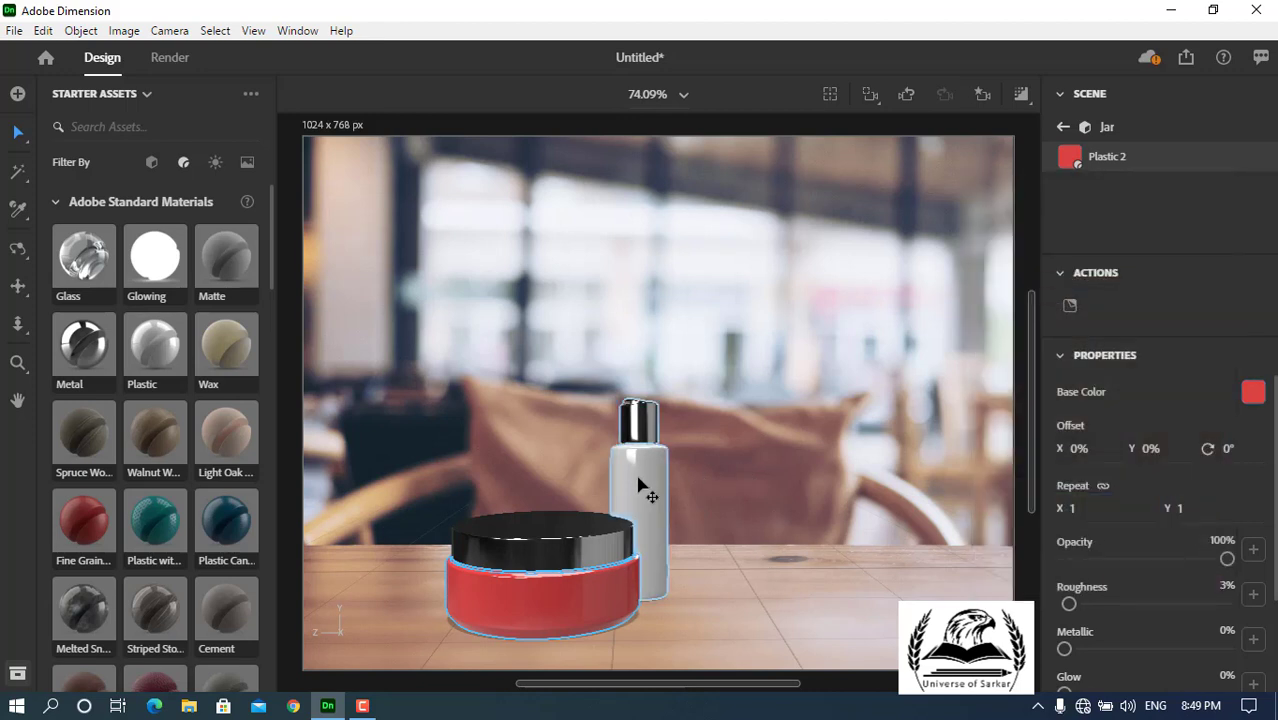
# Set the base color of the bottle body's plastic material to yellow.
pyautogui.click(632, 493)
pyautogui.doubleClick(635, 495)
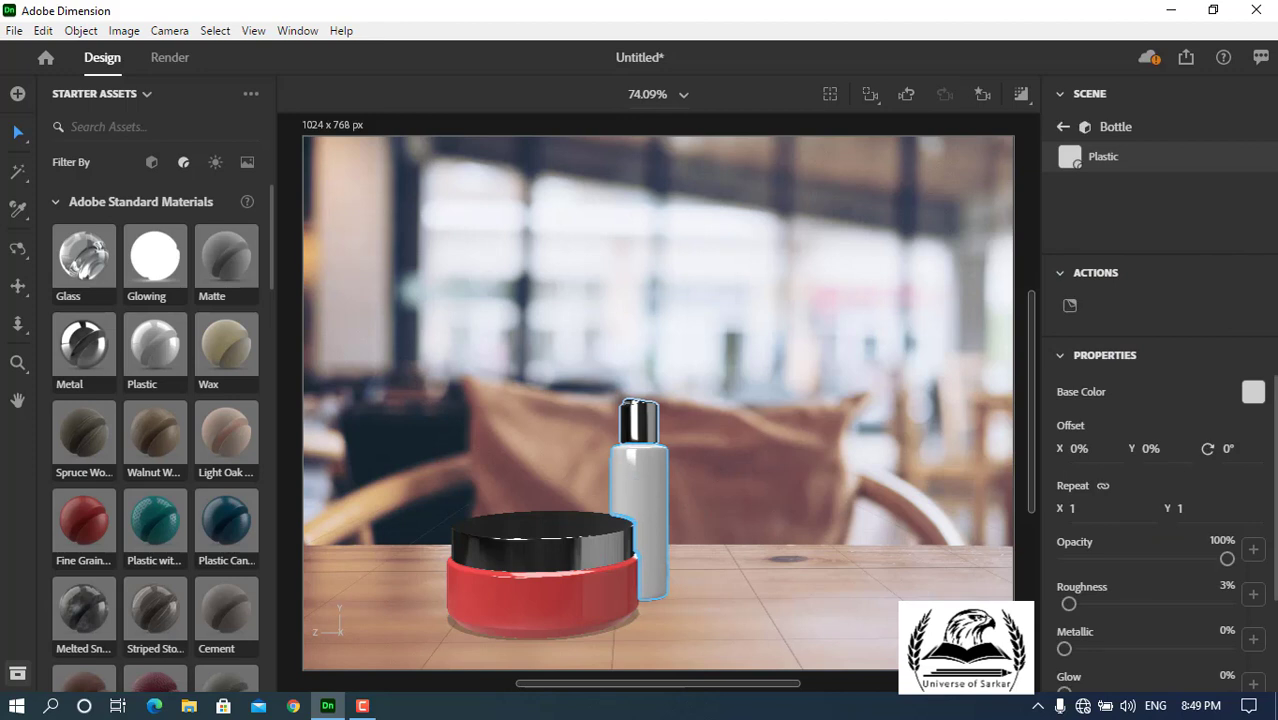
pyautogui.click(1253, 391)
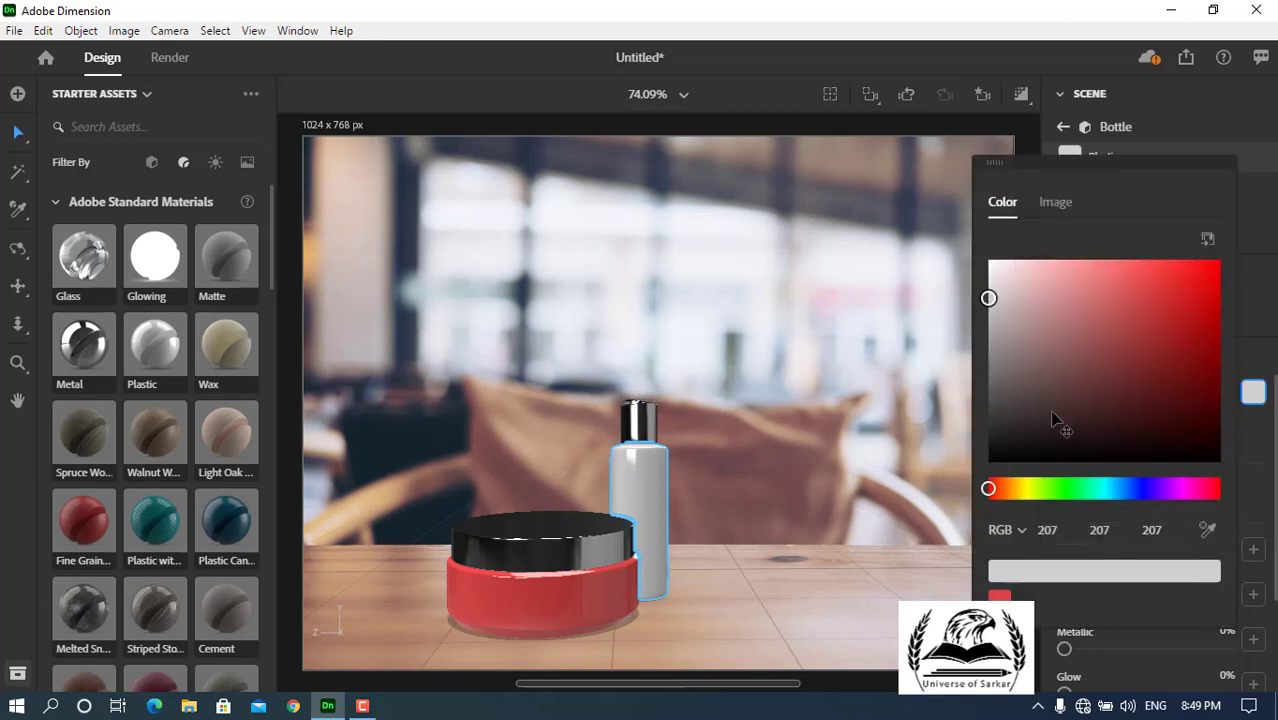
pyautogui.click(1027, 488)
pyautogui.moveTo(1135, 298)
pyautogui.mouseDown()
pyautogui.moveTo(1150, 274)
pyautogui.moveTo(1146, 288)
pyautogui.mouseUp()
pyautogui.click(1274, 300)
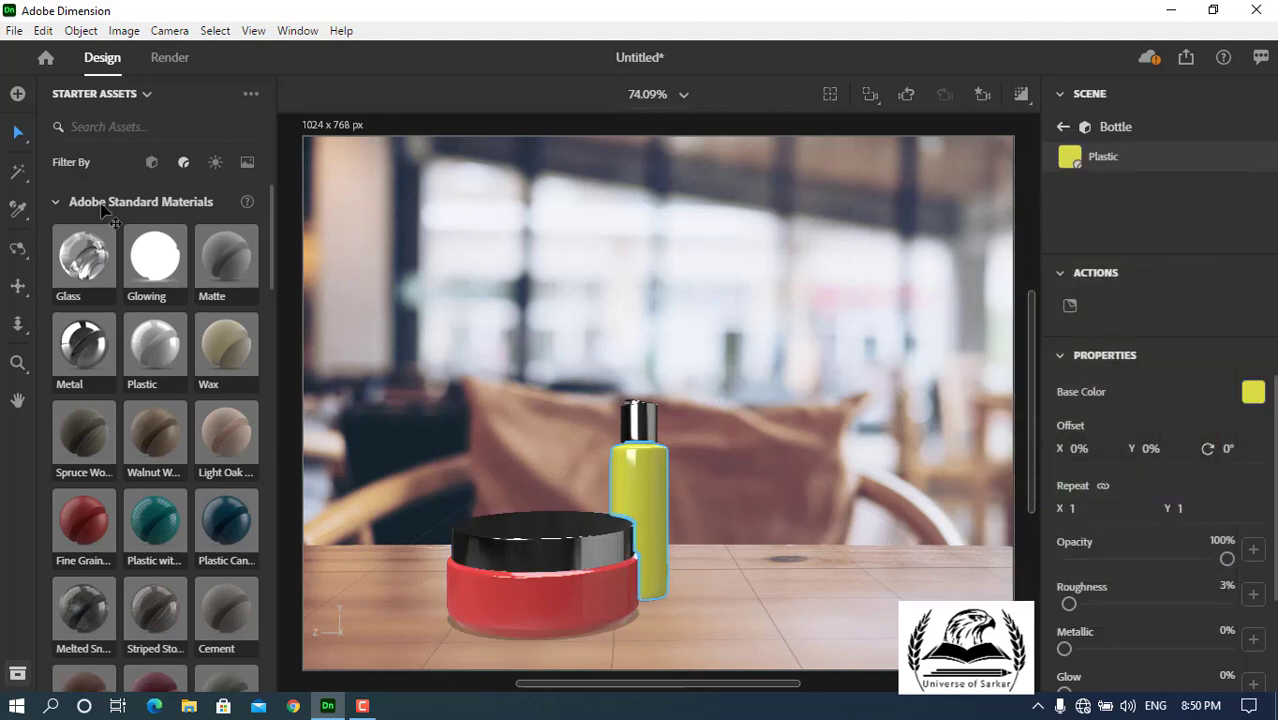
# Add two Square Light directional lights to the scene, placing one on the jar and one on the bottle.
pyautogui.click(215, 162)
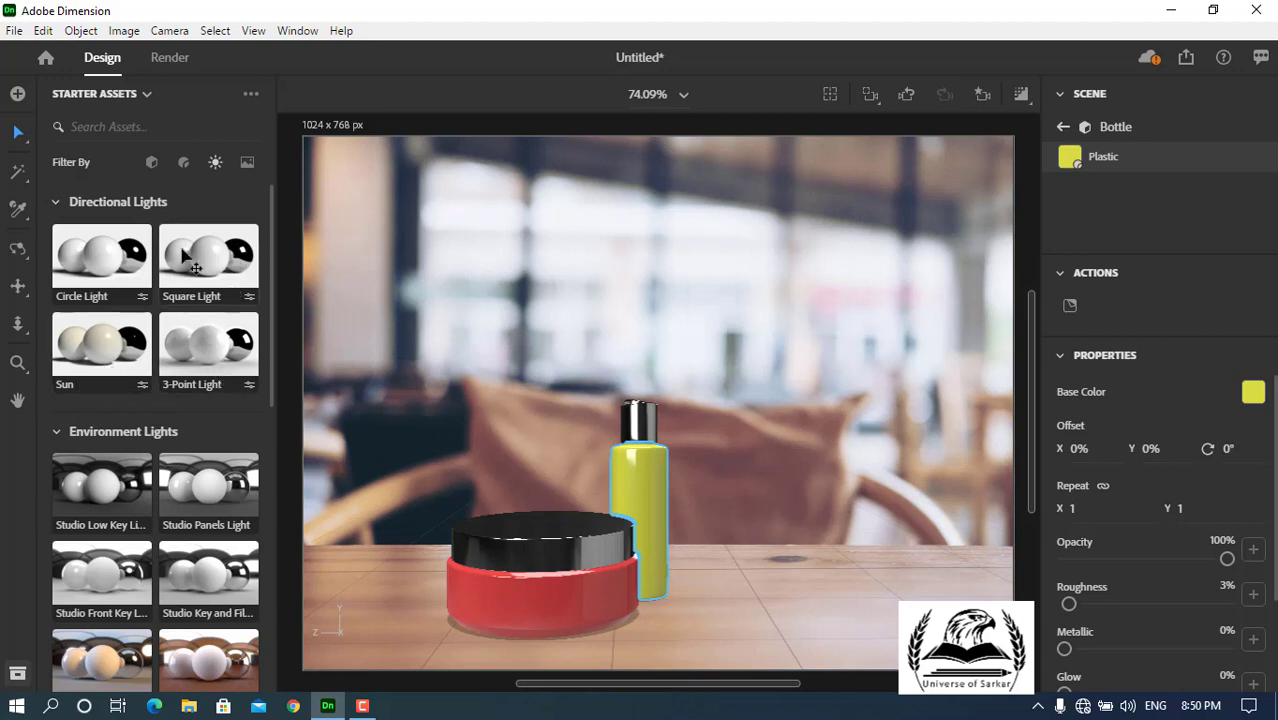
pyautogui.moveTo(199, 262); pyautogui.dragTo(518, 550)
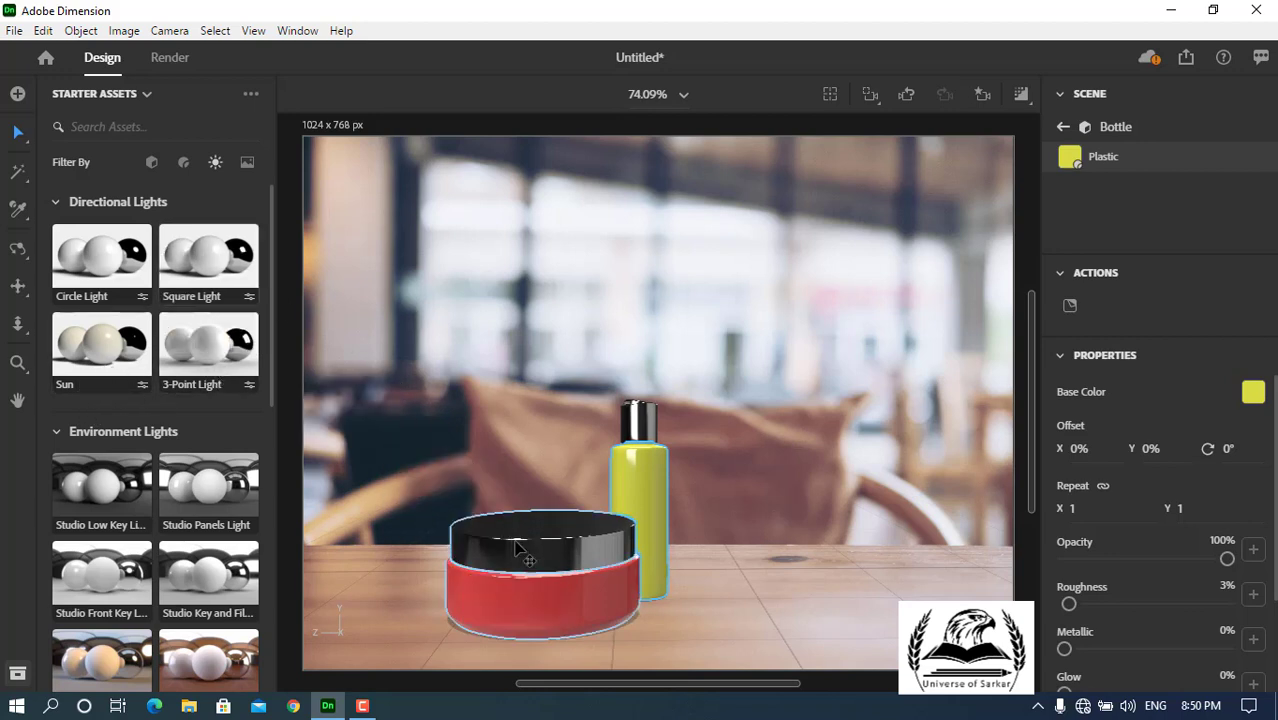
pyautogui.moveTo(175, 258); pyautogui.dragTo(650, 485)
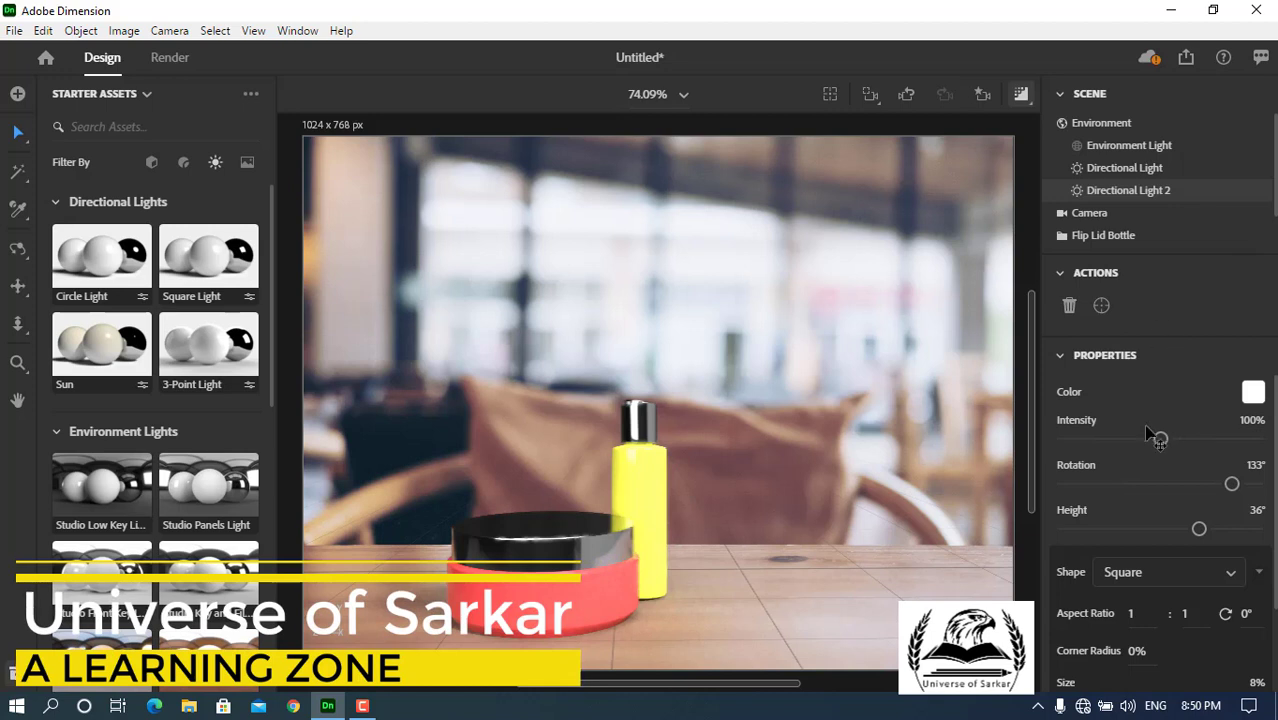
# Review the directional lights' properties and the available environment lights, and turn off the render preview.
pyautogui.scroll(-2, 1145, 460)
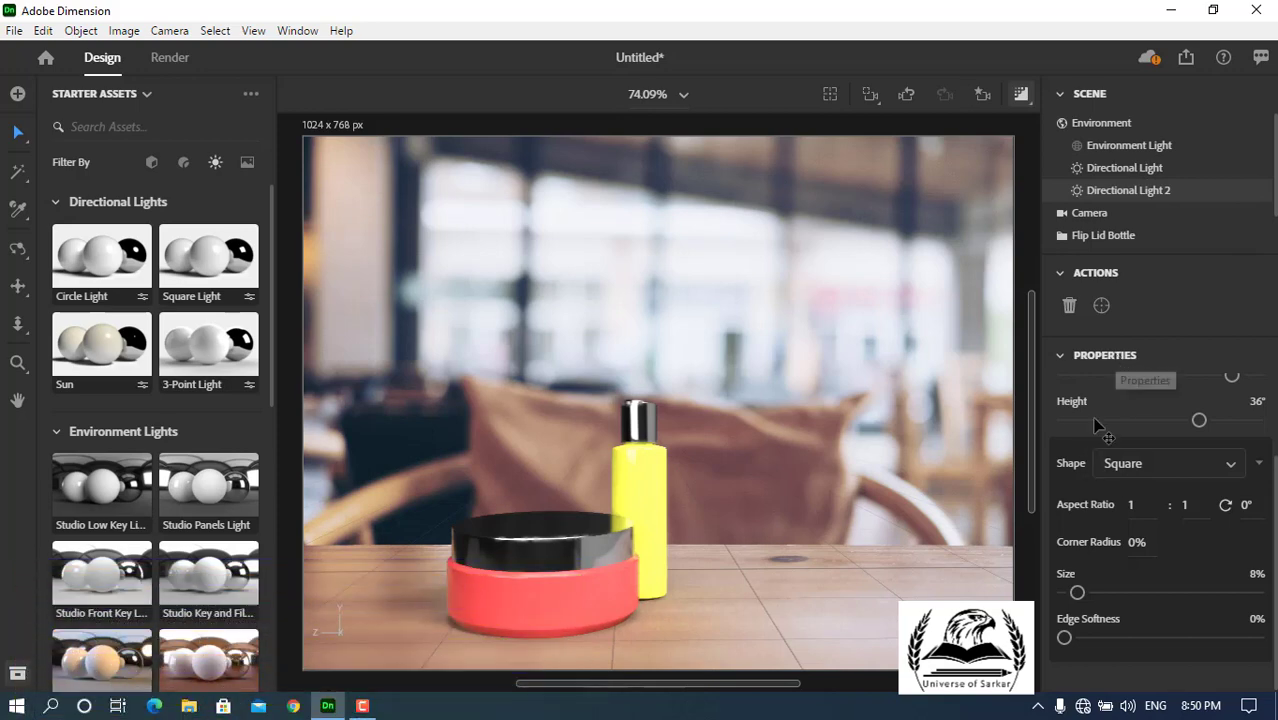
pyautogui.click(1151, 172)
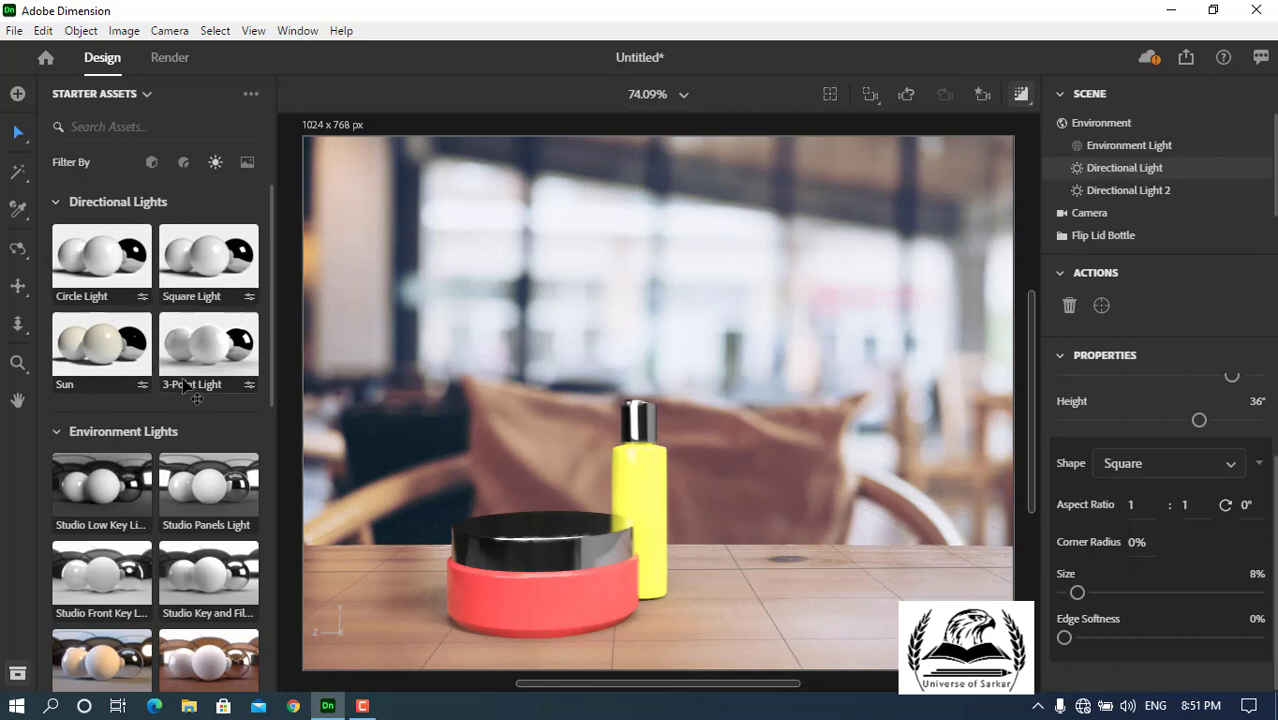
pyautogui.scroll(-5, 183, 386)
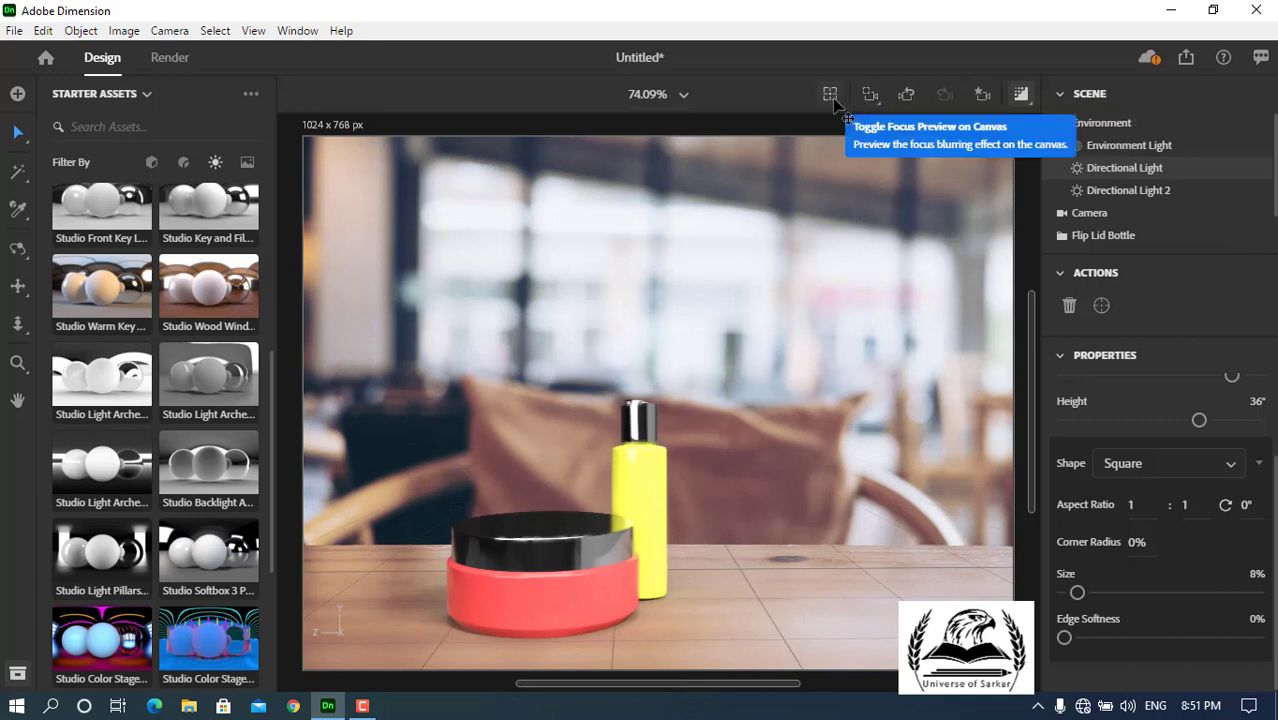
pyautogui.click(1020, 94)
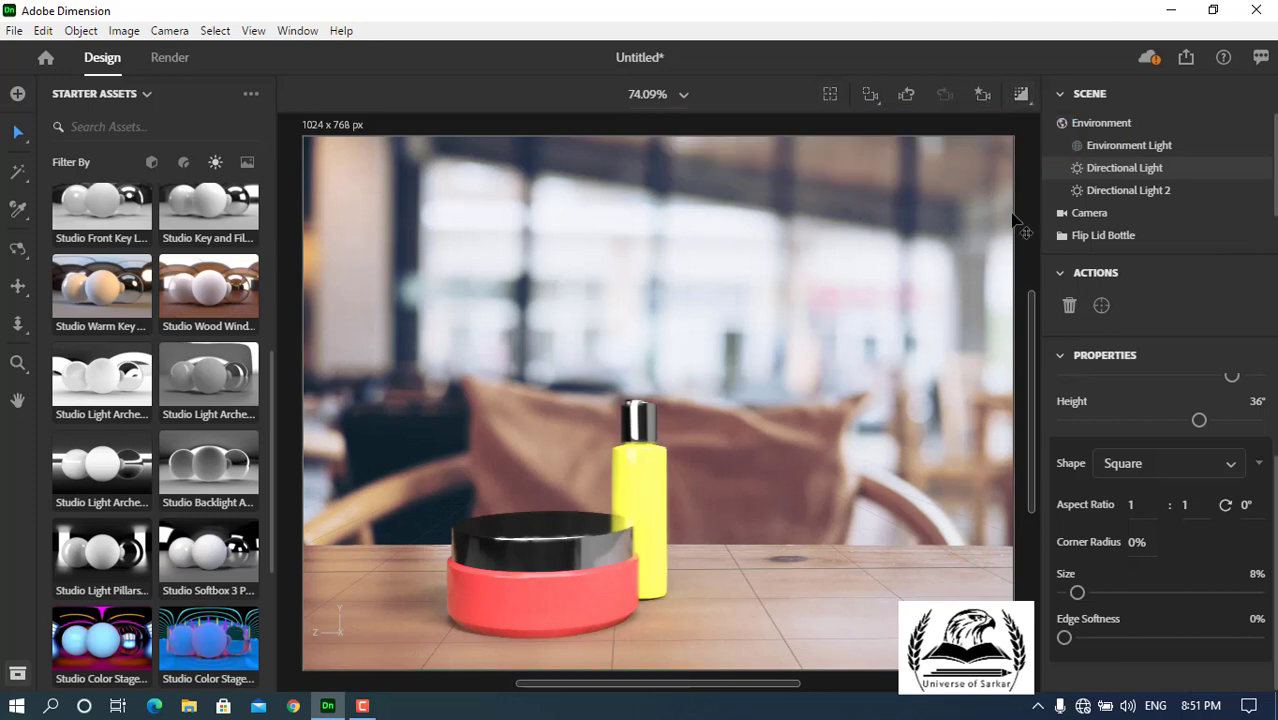